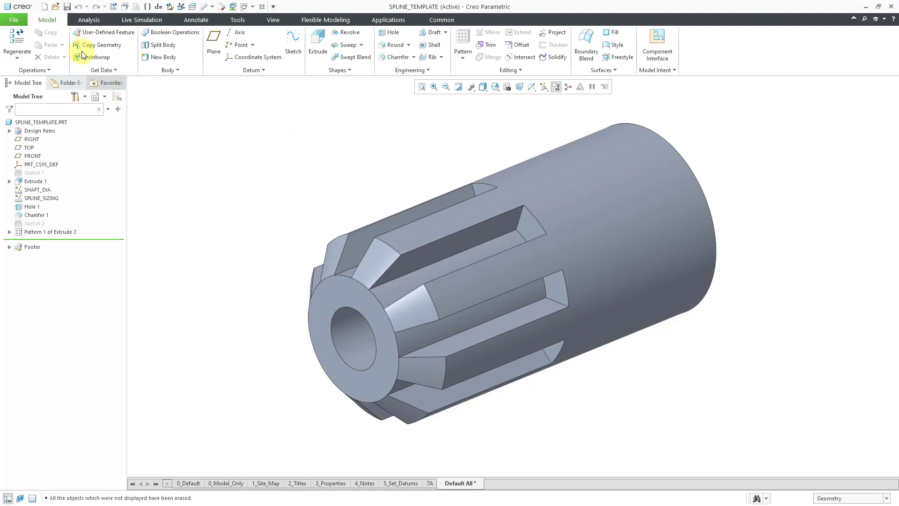
# Step: Create a new solid part named SPLINE_COUPLING using the default template
pyautogui.click(43, 7)
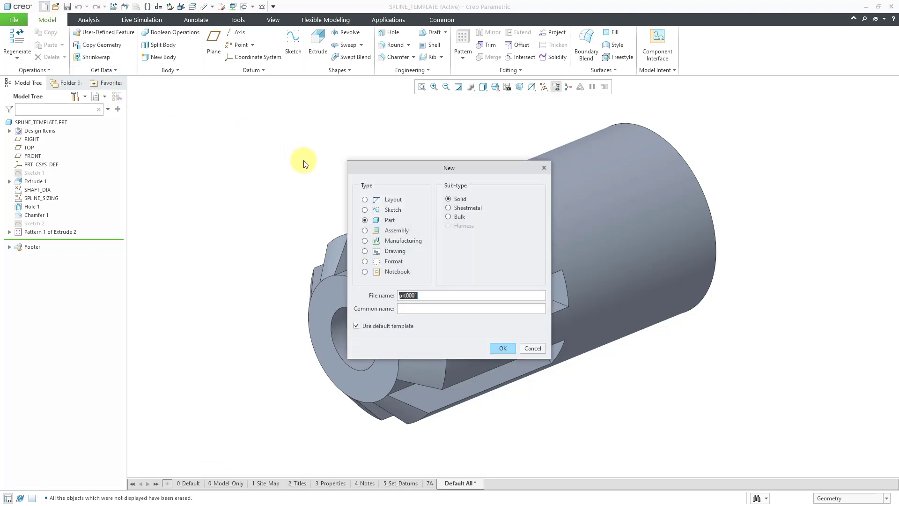
pyautogui.press('BackSpace')
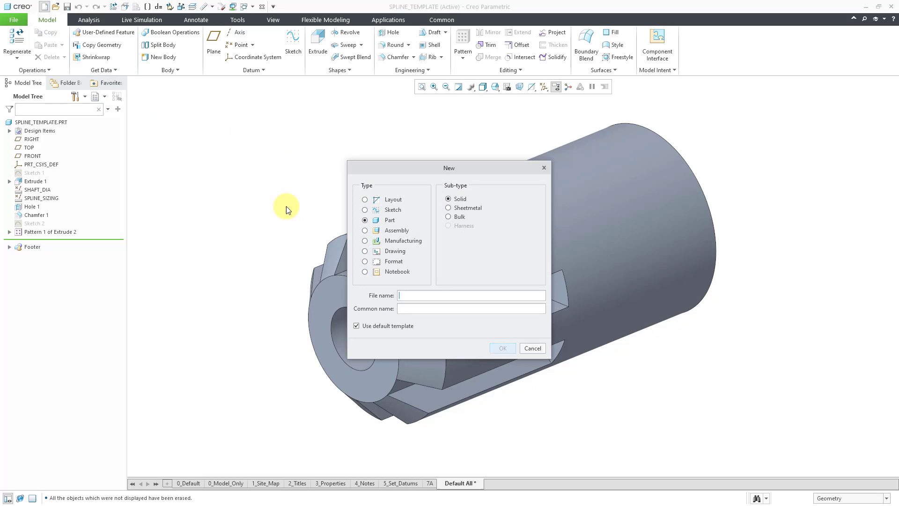
pyautogui.write('SPLINE_COUPLING')
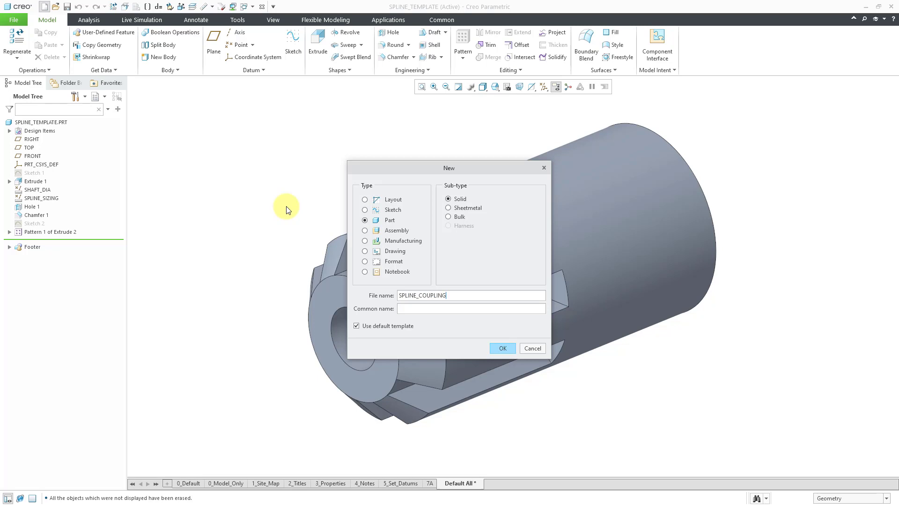
pyautogui.click(502, 348)
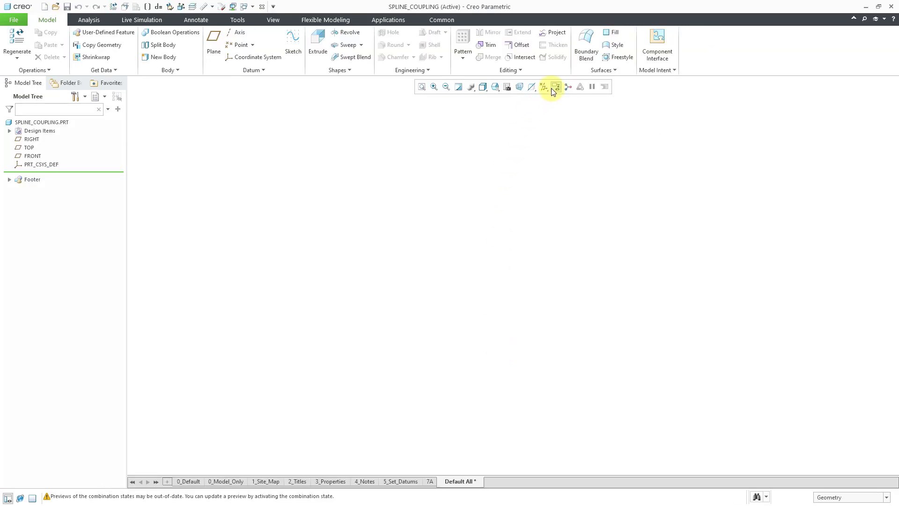
# Step: Turn on the display of datum planes and start a sketch on the FRONT plane
pyautogui.click(544, 87)
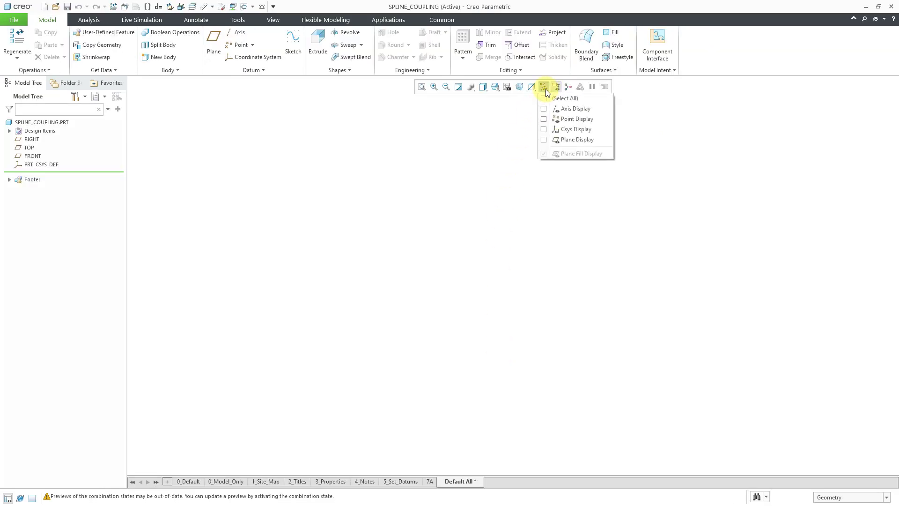
pyautogui.click(577, 140)
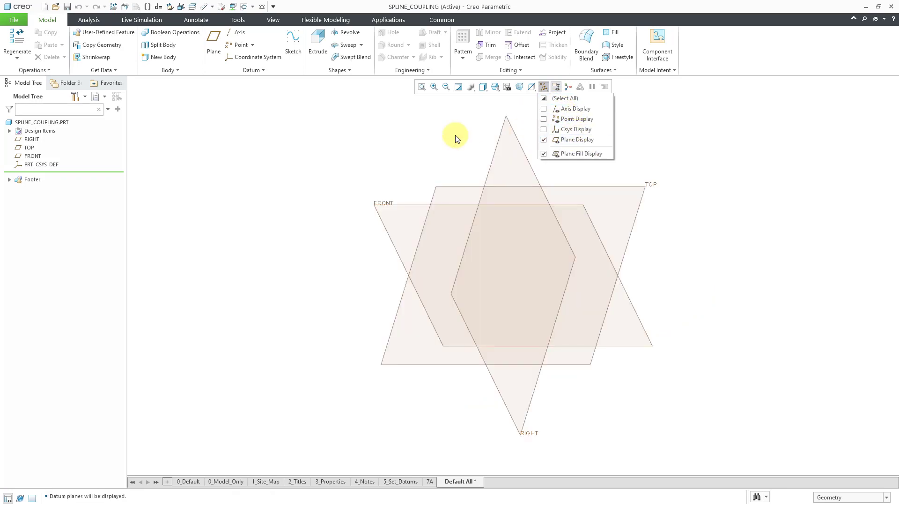
pyautogui.click(381, 206)
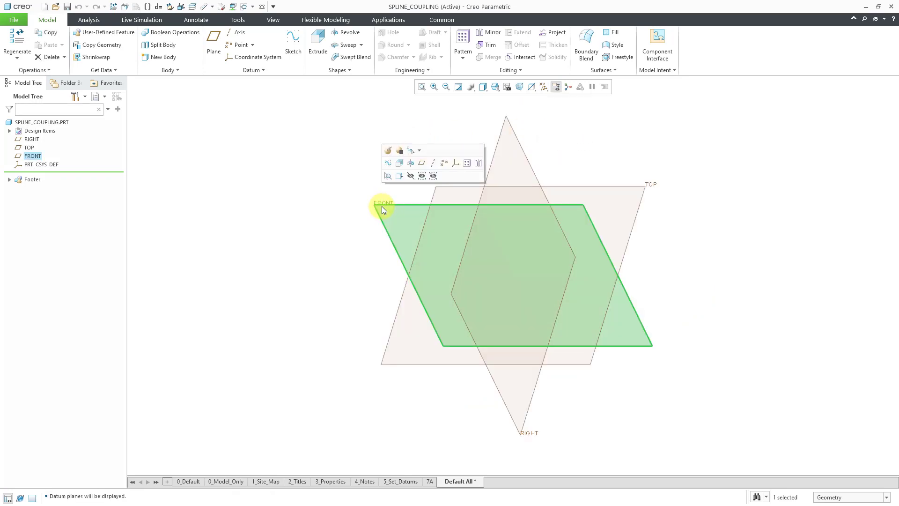
pyautogui.click(388, 163)
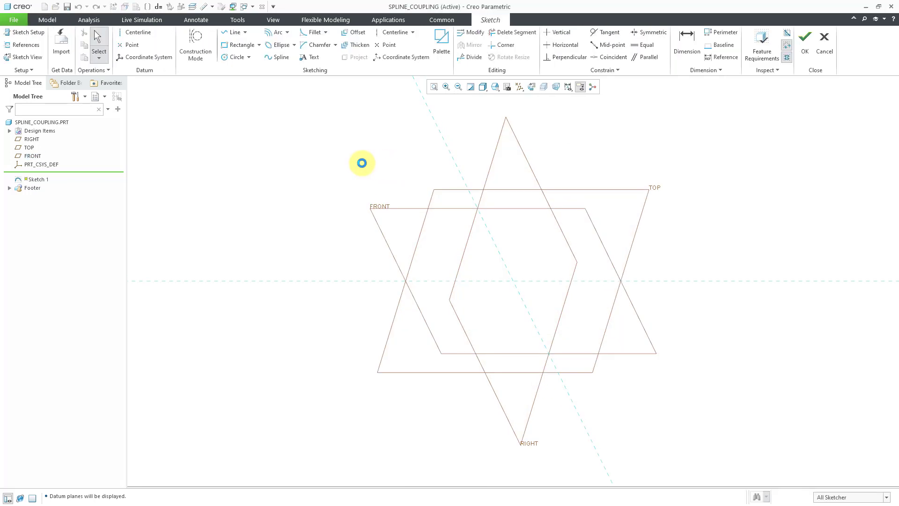
# Step: Sketch a circle centred on the intersection of the sketch references
pyautogui.rightClick(362, 163)
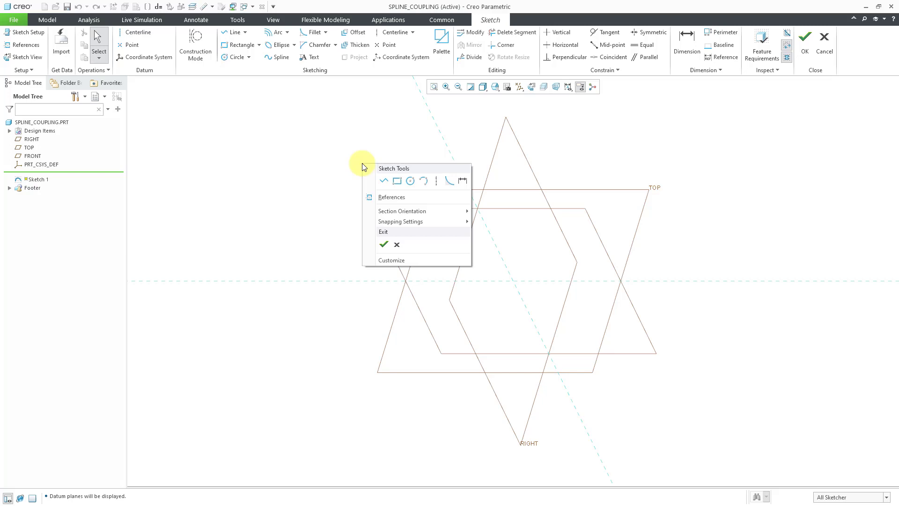
pyautogui.click(412, 183)
pyautogui.click(513, 280)
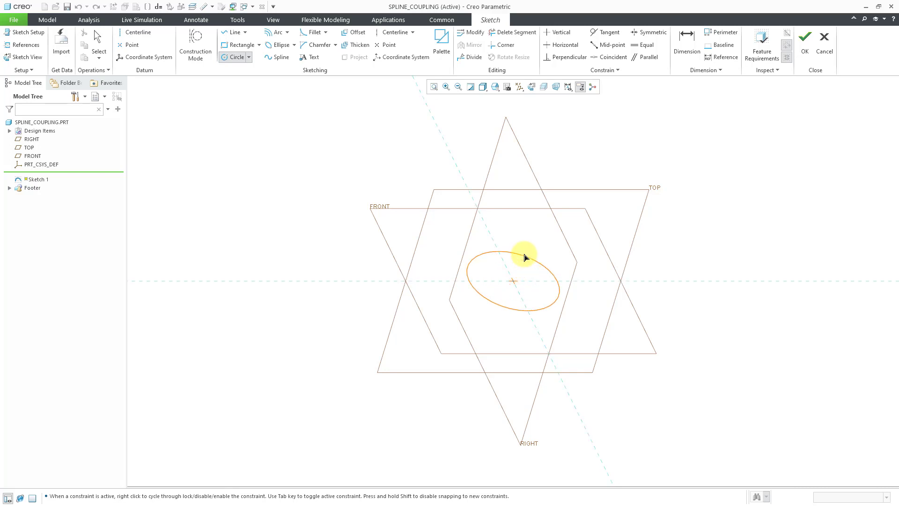
pyautogui.click(523, 254)
pyautogui.middleClick(520, 233)
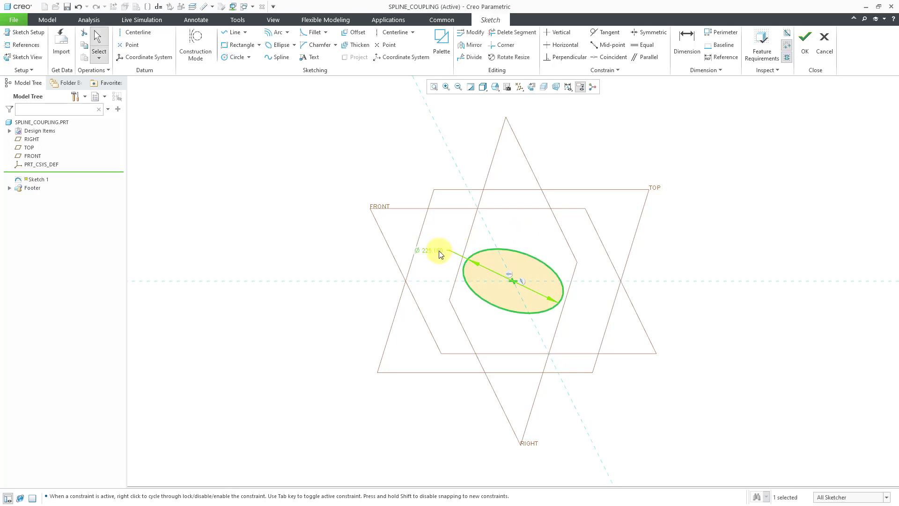
# Step: Set the circle's diameter to 24 and complete the sketch
pyautogui.doubleClick(445, 250)
pyautogui.write('24')
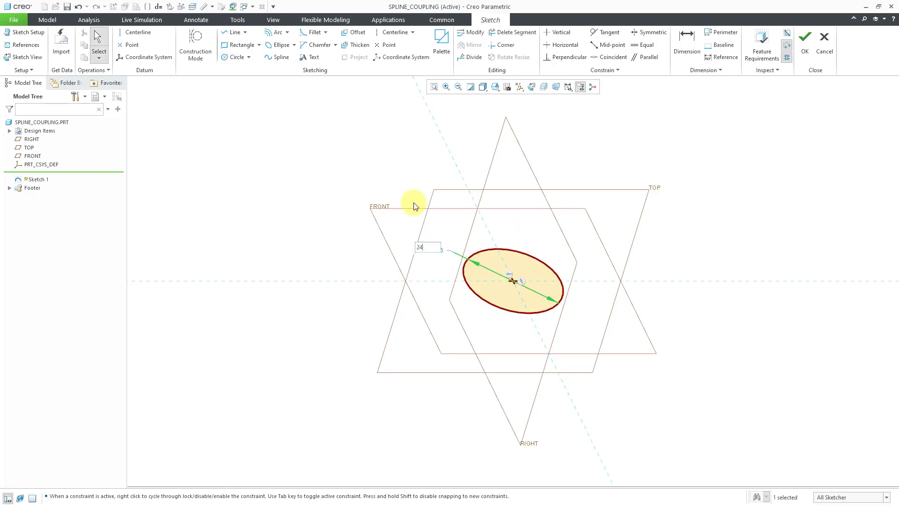
pyautogui.press('Return')
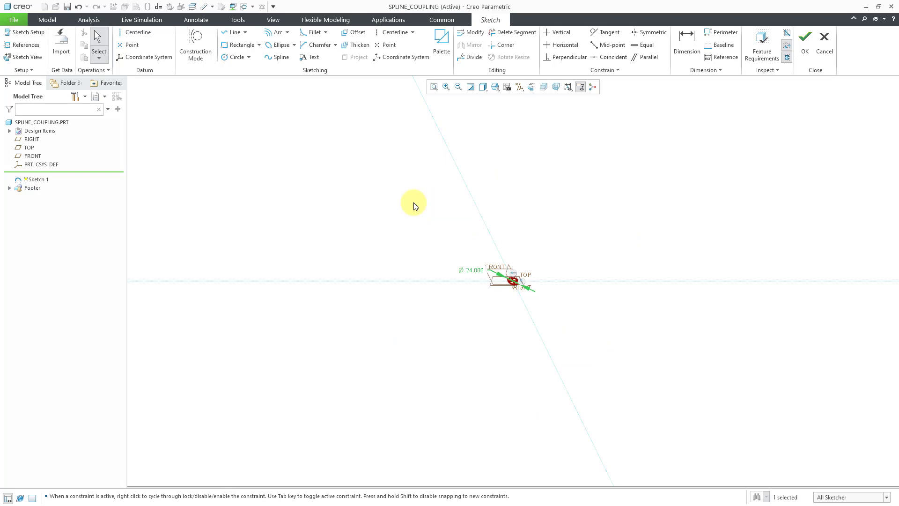
pyautogui.rightClick(414, 203)
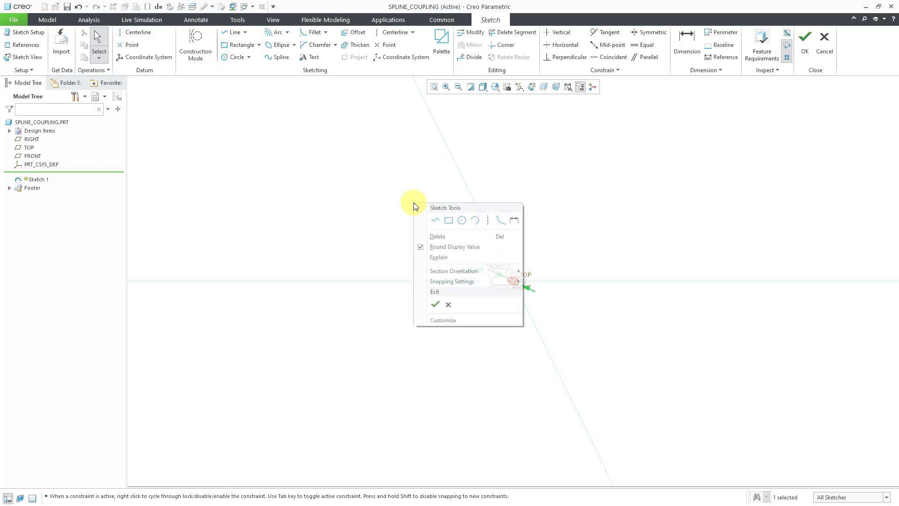
pyautogui.click(435, 305)
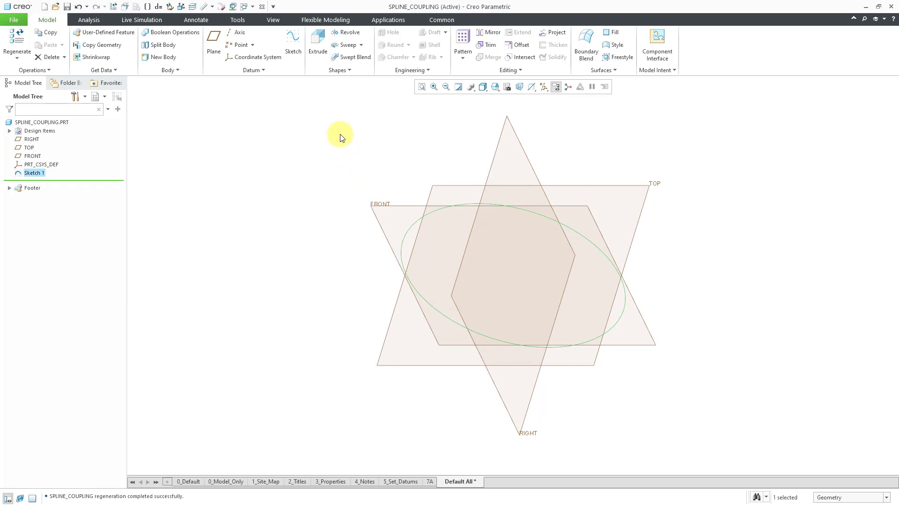
# Step: Extrude the circle sketch as a solid shaft with a depth of 250
pyautogui.click(317, 46)
pyautogui.scroll(3, 474, 140)
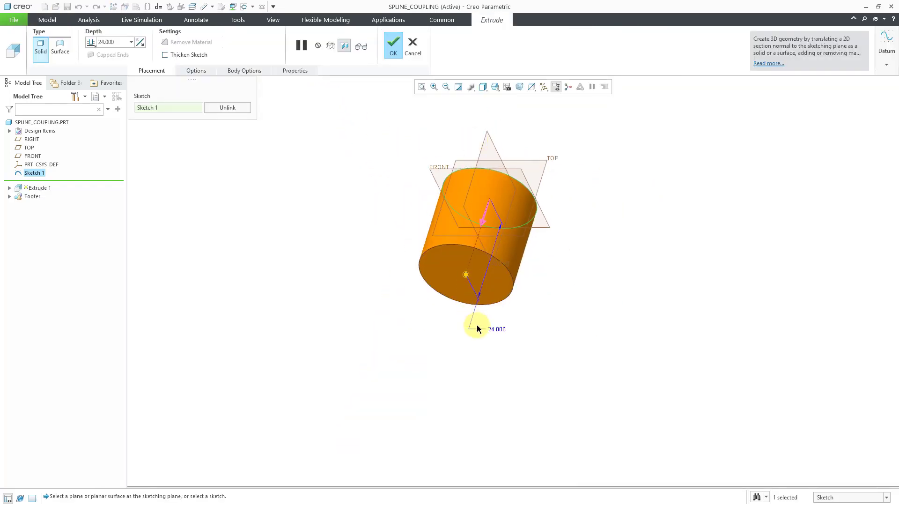
pyautogui.doubleClick(497, 325)
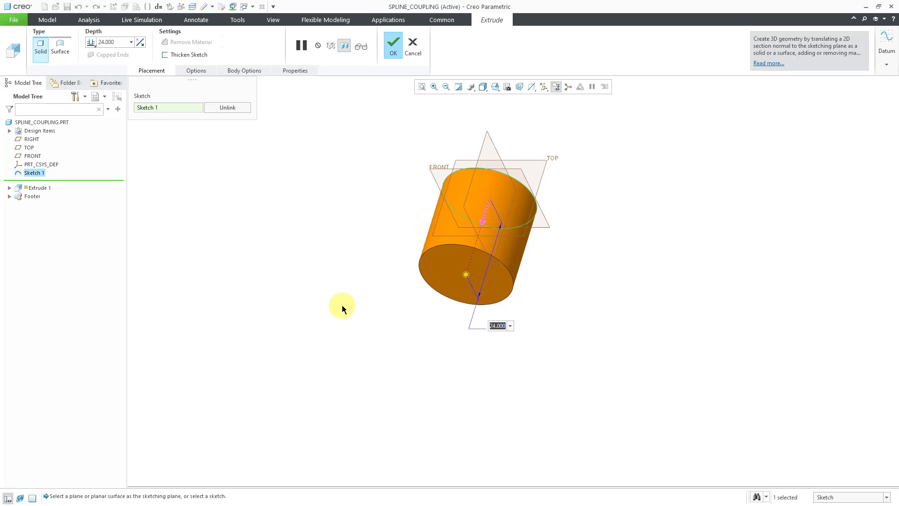
pyautogui.write('200')
pyautogui.press('BackSpace')
pyautogui.press('BackSpace')
pyautogui.write('50')
pyautogui.press('Return')
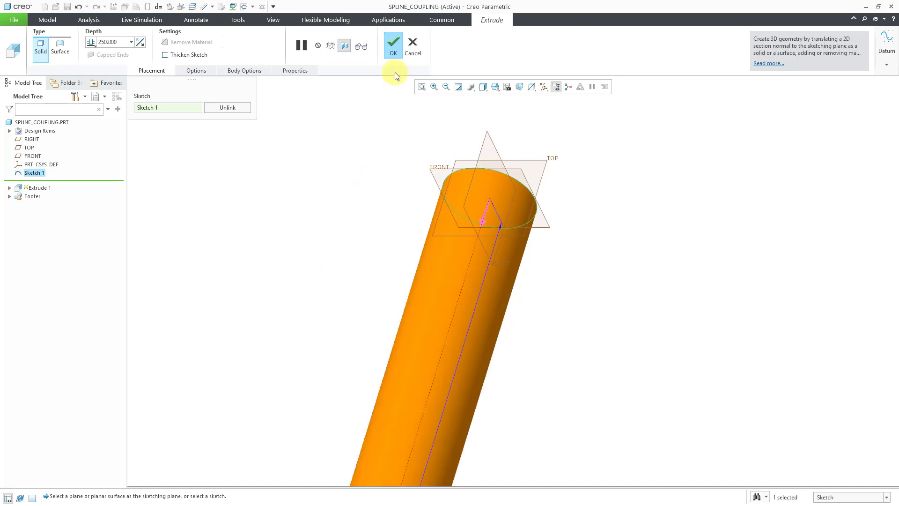
pyautogui.click(397, 51)
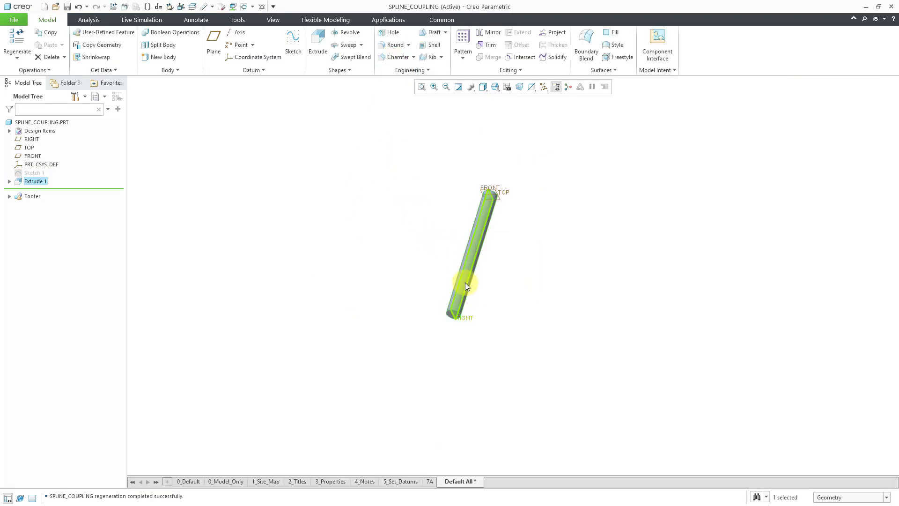
# Step: Turn on the display of datum axes and hide the datum planes
pyautogui.keyDown('ctrl'); pyautogui.moveTo(459, 308); pyautogui.dragTo(443, 424, button='middle'); pyautogui.keyUp('ctrl')
pyautogui.click(544, 88)
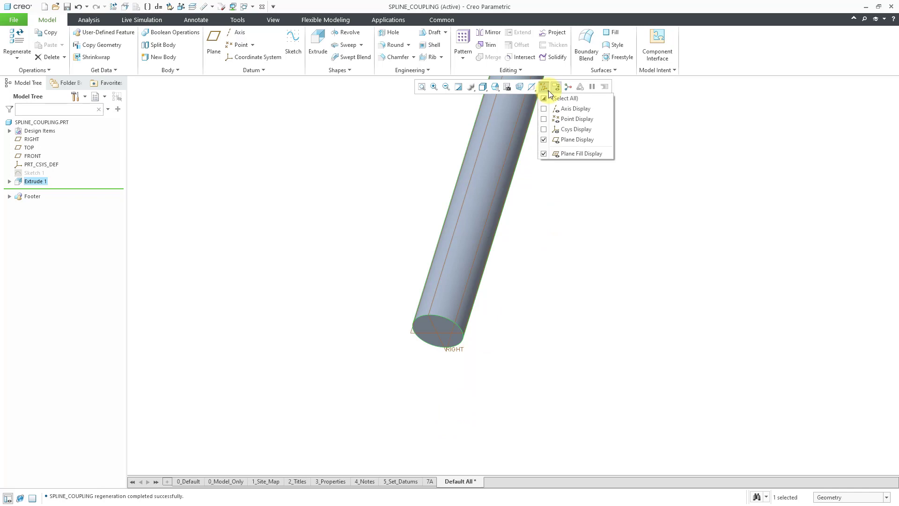
pyautogui.click(567, 110)
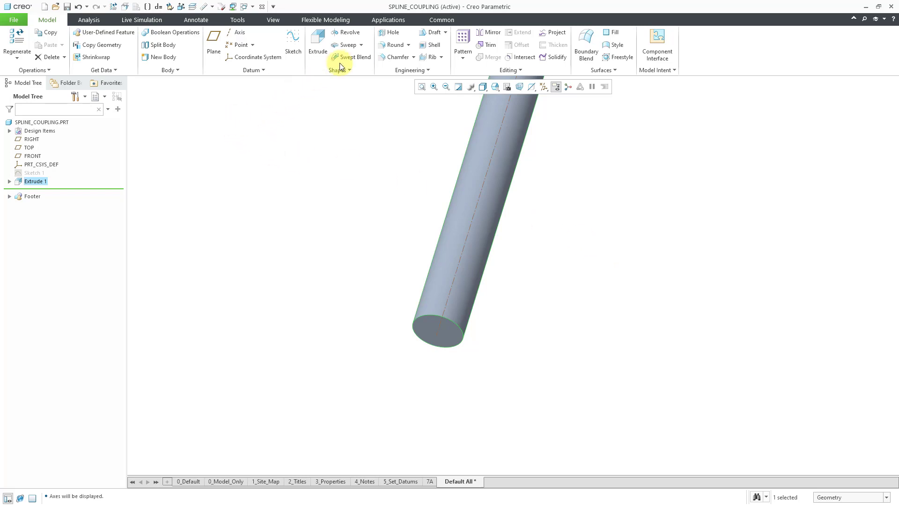
# Step: Create a simple coaxial hole of diameter 8 and depth 24 in the shaft's end face, using the shaft axis as placement
pyautogui.click(392, 32)
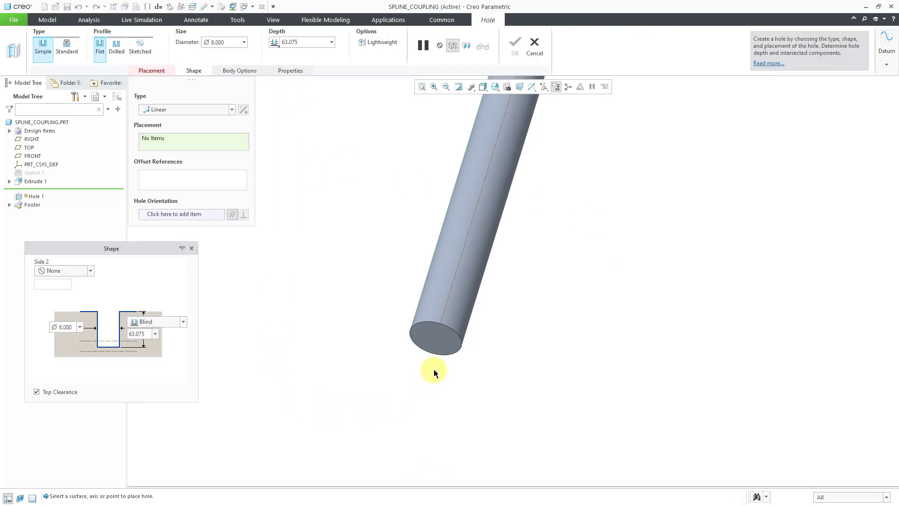
pyautogui.click(434, 339)
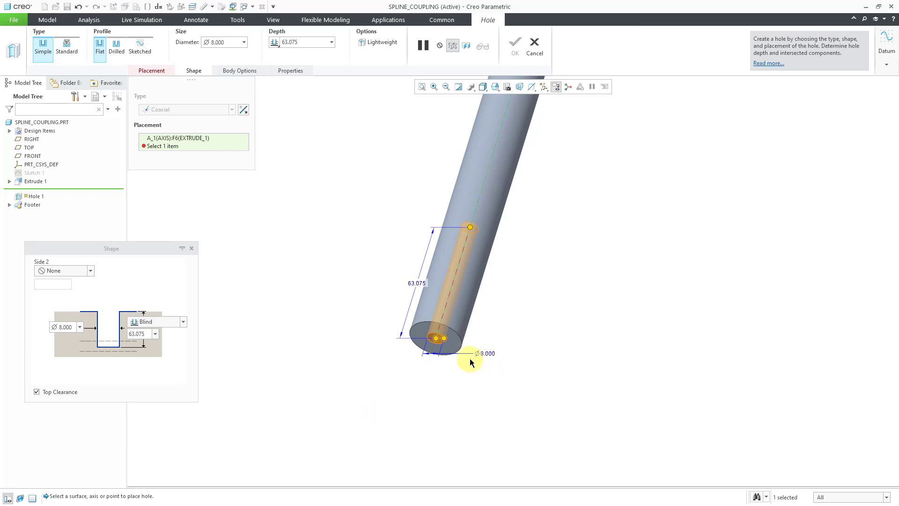
pyautogui.keyDown('ctrl'); pyautogui.click(455, 339); pyautogui.keyUp('ctrl')
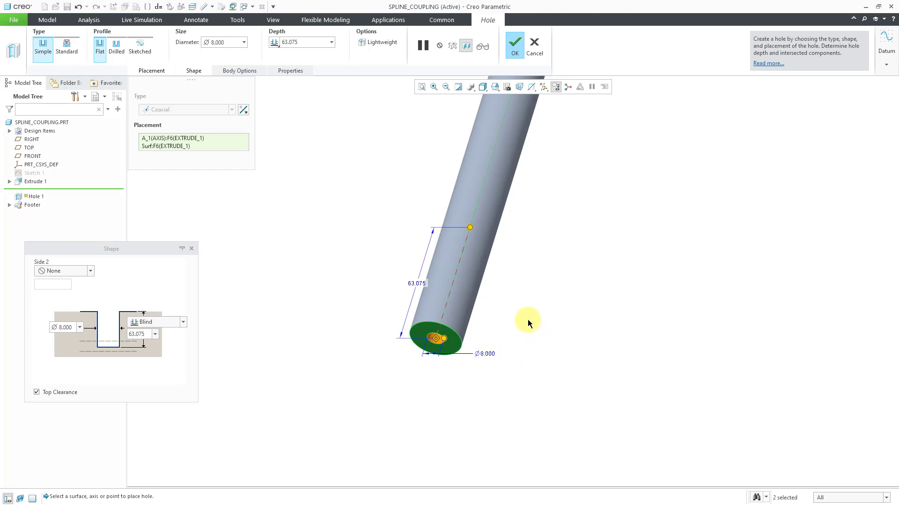
pyautogui.doubleClick(415, 282)
pyautogui.write('24')
pyautogui.press('Return')
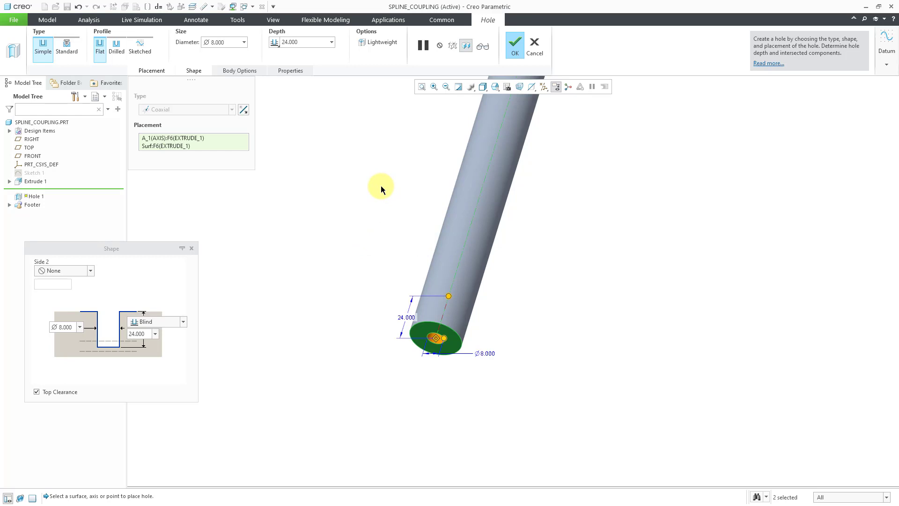
pyautogui.click(517, 47)
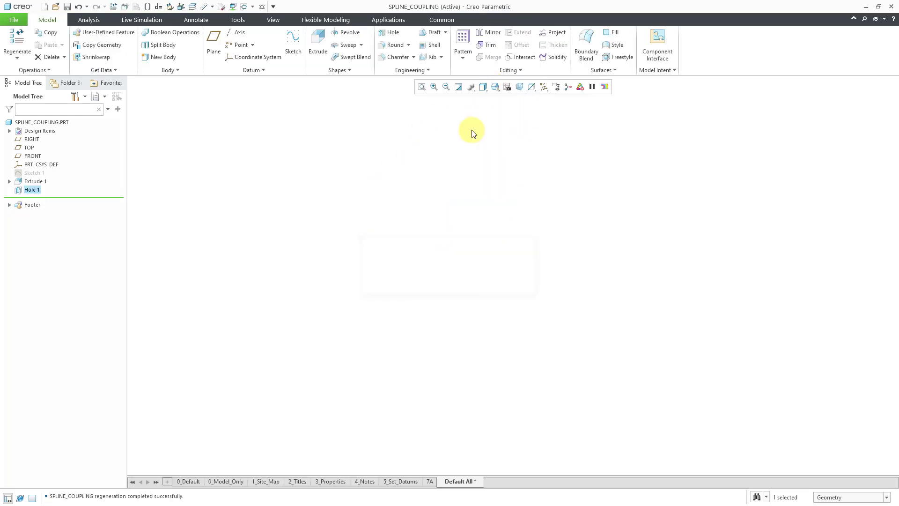
pyautogui.click(412, 206)
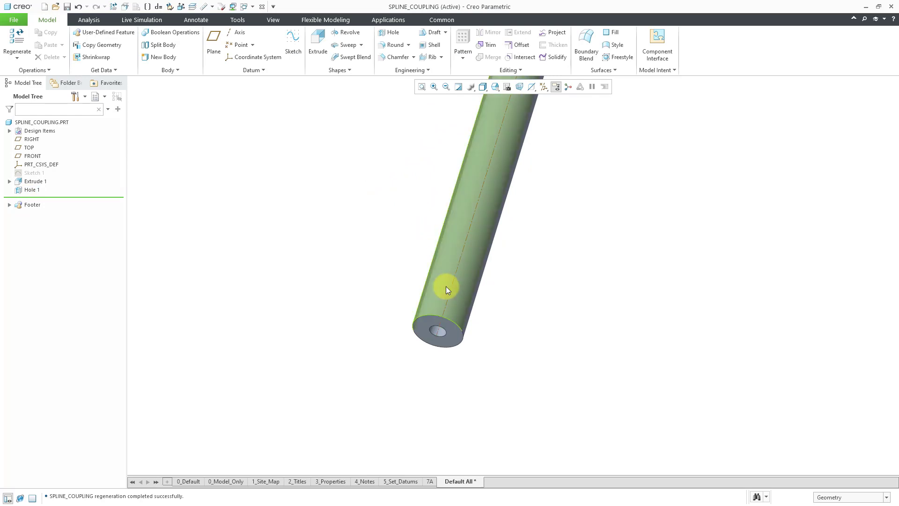
# Step: Chamfer the outer edge of the drilled shaft end with a D x D chamfer of 4
pyautogui.keyDown('ctrl'); pyautogui.moveTo(446, 286); pyautogui.dragTo(437, 223, button='middle'); pyautogui.keyUp('ctrl')
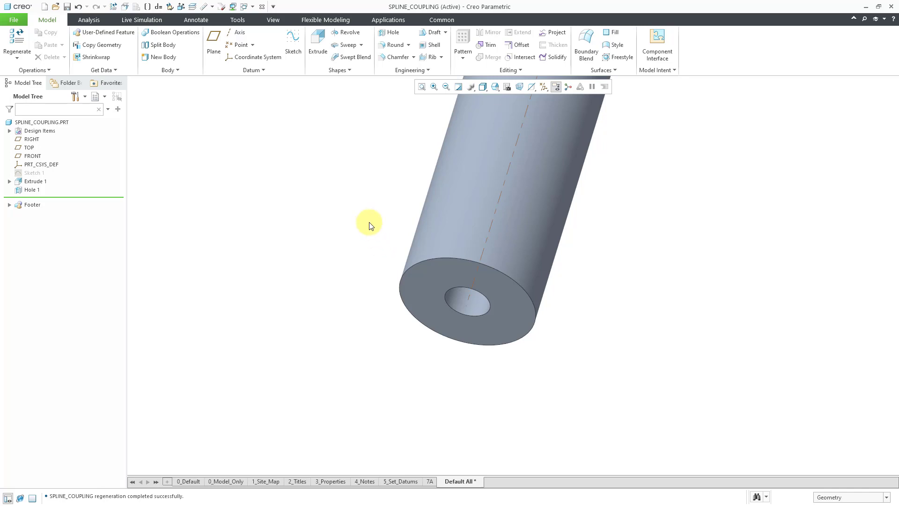
pyautogui.click(390, 57)
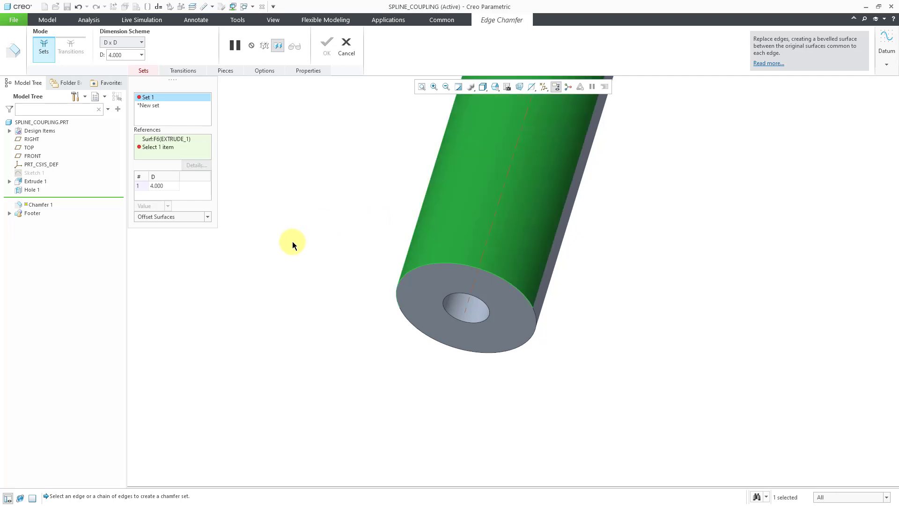
pyautogui.click(427, 281)
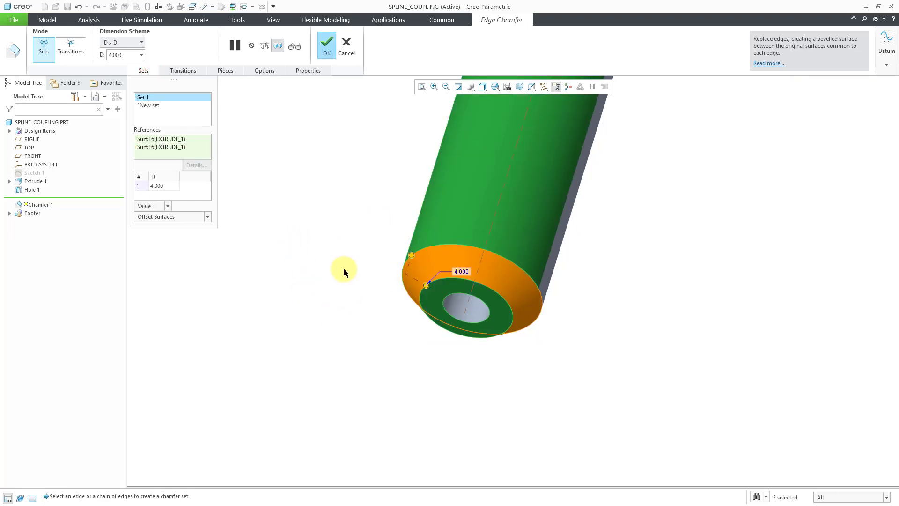
pyautogui.click(326, 48)
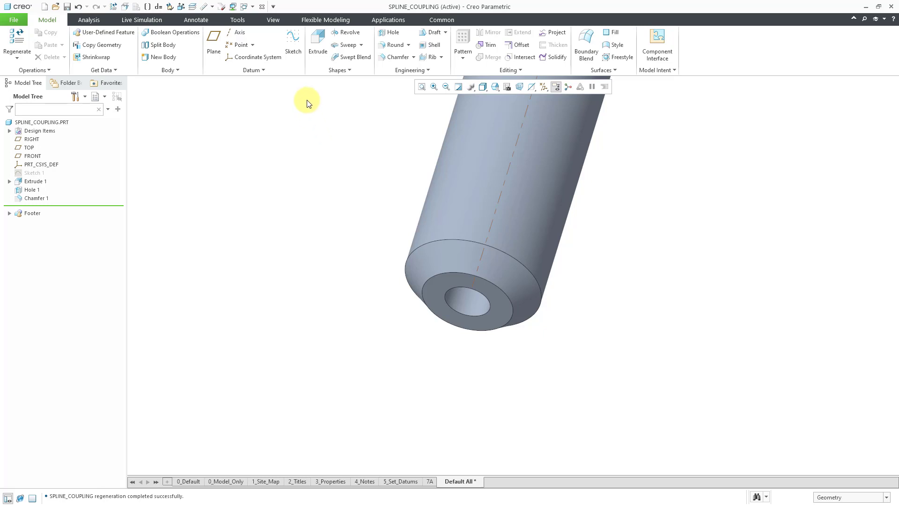
# Step: Start a sketch on the chamfered shaft's end face, with the RIGHT plane as the right-facing orientation reference
pyautogui.click(295, 53)
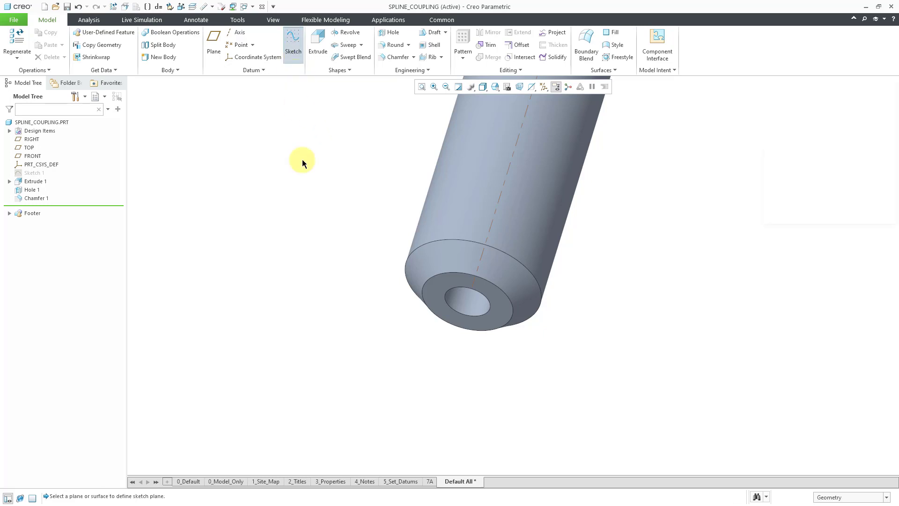
pyautogui.click(463, 287)
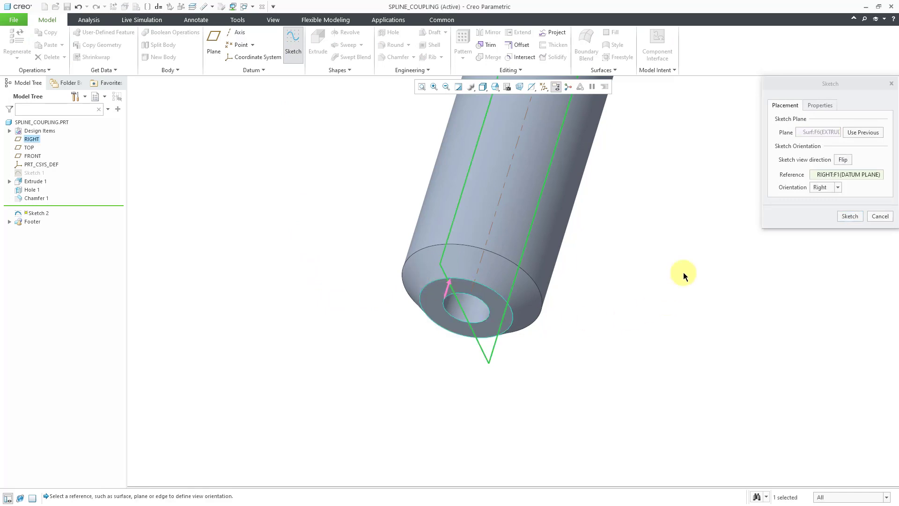
pyautogui.click(842, 217)
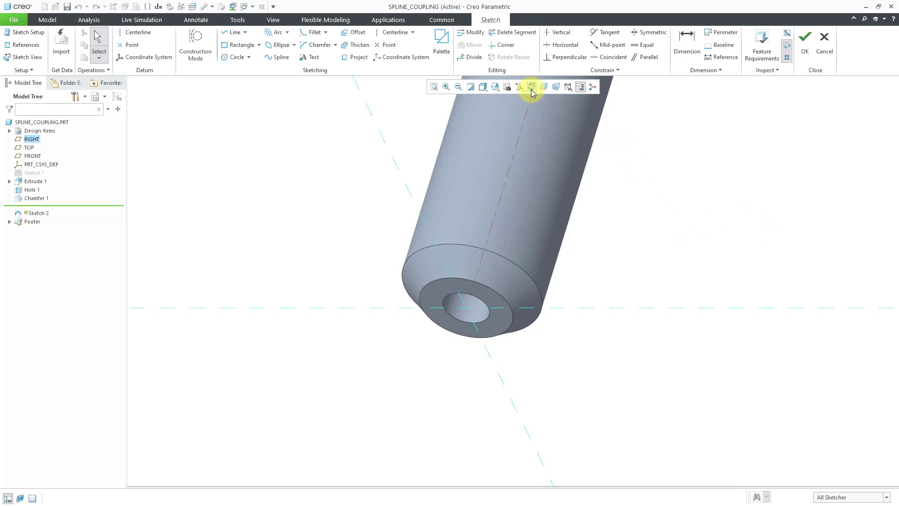
pyautogui.click(532, 88)
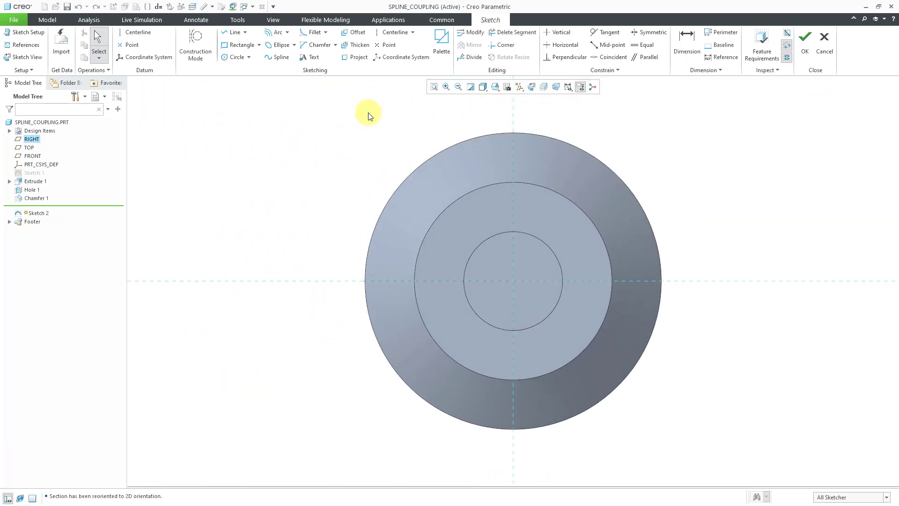
# Step: Add the chamfer's inner edge and the shaft's outer cylindrical surface as sketch references
pyautogui.rightClick(276, 127)
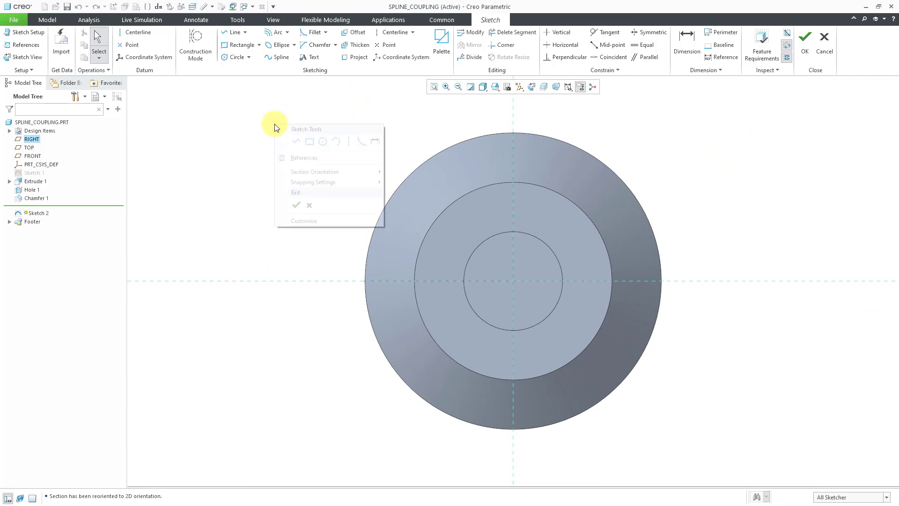
pyautogui.click(313, 158)
pyautogui.click(498, 187)
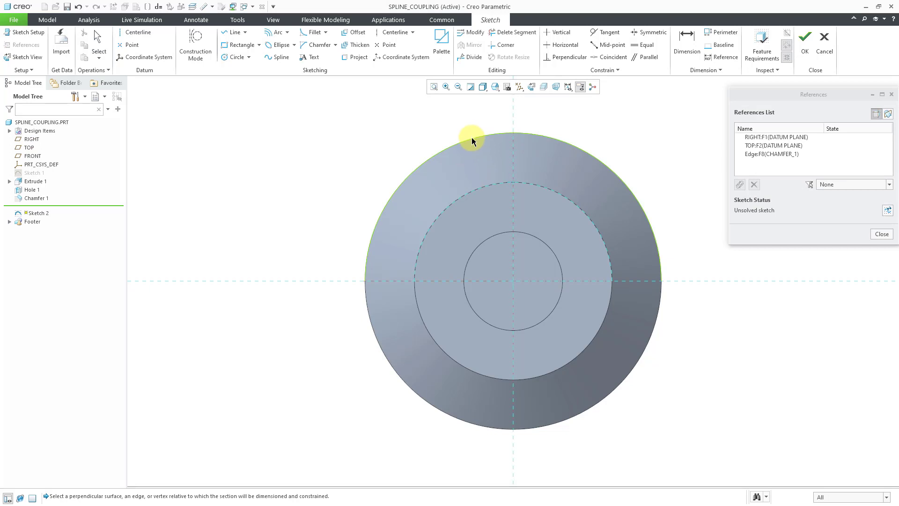
pyautogui.click(473, 140)
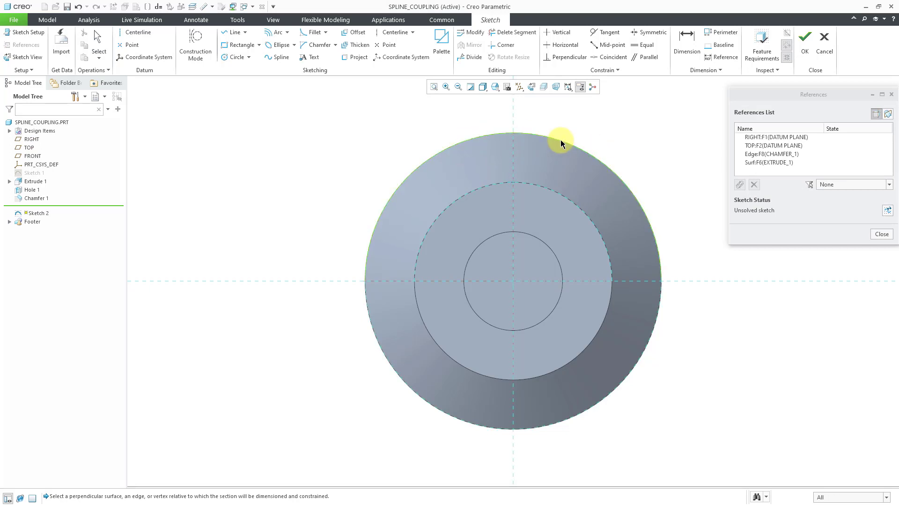
pyautogui.click(882, 234)
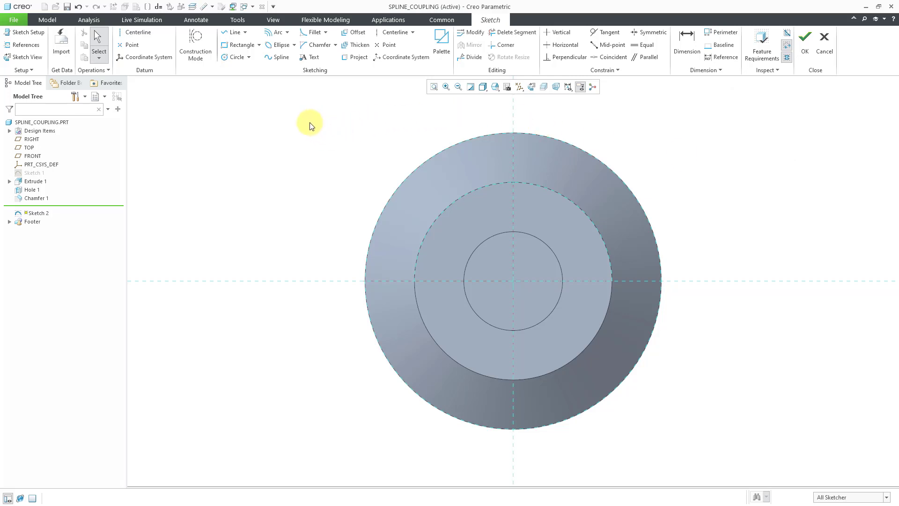
# Step: Sketch a vertical centerline through the shaft centre and two angled centerlines, about 16° and 18° to either side of it
pyautogui.click(288, 34)
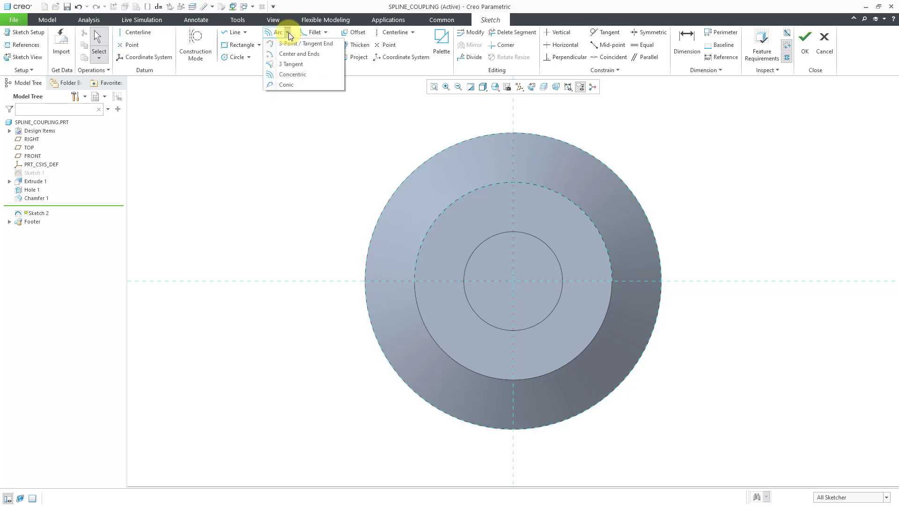
pyautogui.click(301, 77)
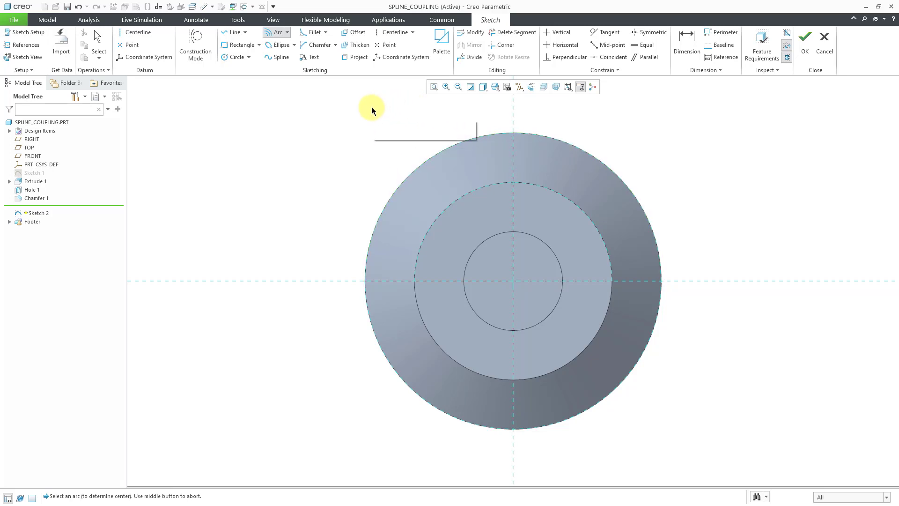
pyautogui.click(394, 32)
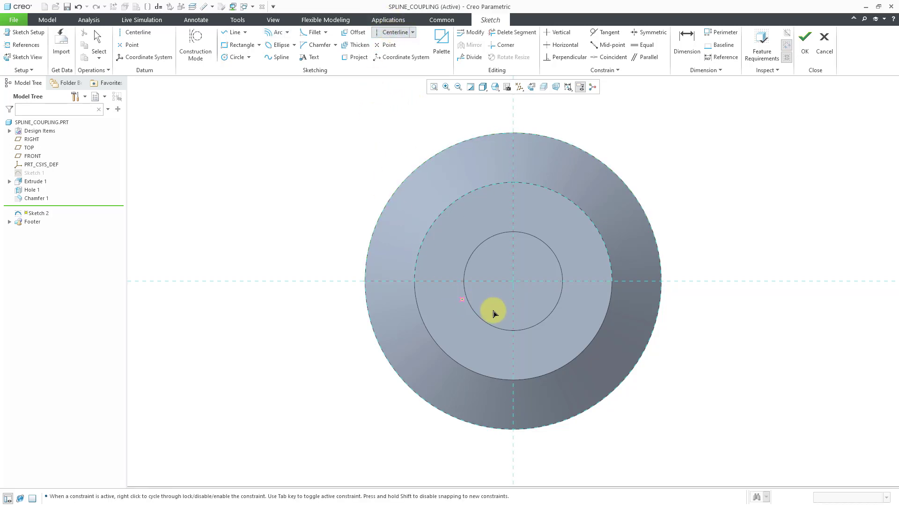
pyautogui.click(513, 281)
pyautogui.click(514, 139)
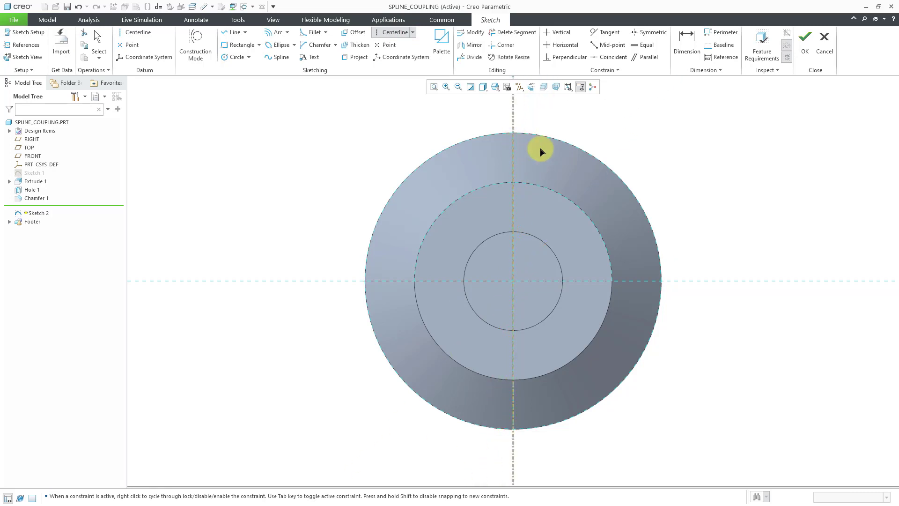
pyautogui.click(514, 280)
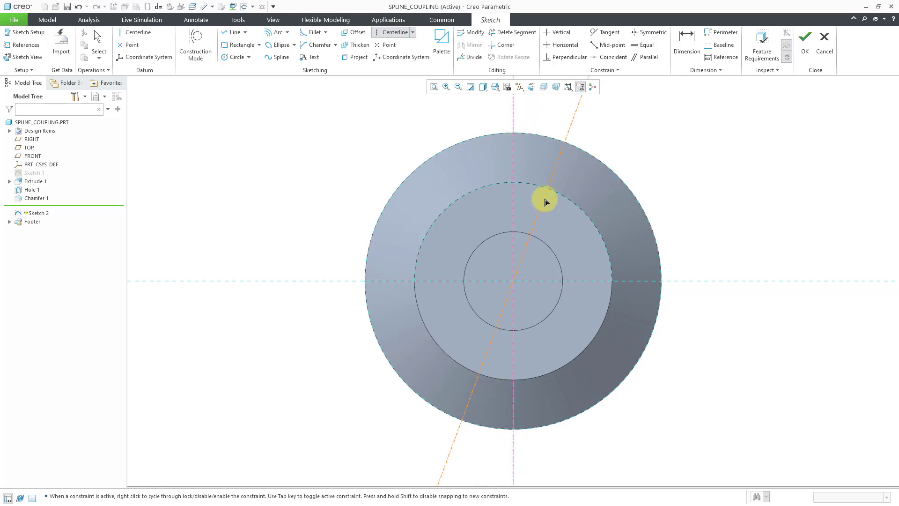
pyautogui.click(554, 151)
pyautogui.click(513, 279)
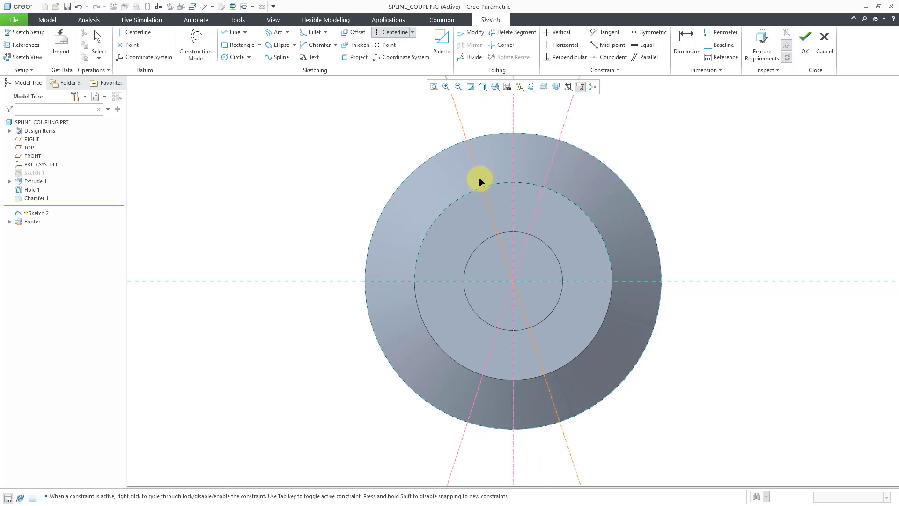
pyautogui.click(483, 168)
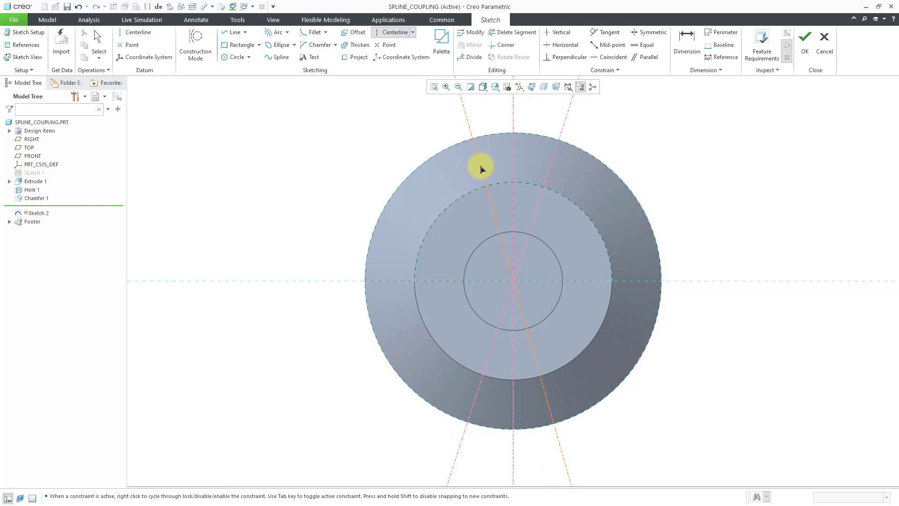
pyautogui.middleClick(409, 136)
# Step: Sketch two concentric arcs between the angled centerlines, one on the shaft's outer circle and one on the chamfer's inner circle
pyautogui.click(287, 32)
pyautogui.click(309, 65)
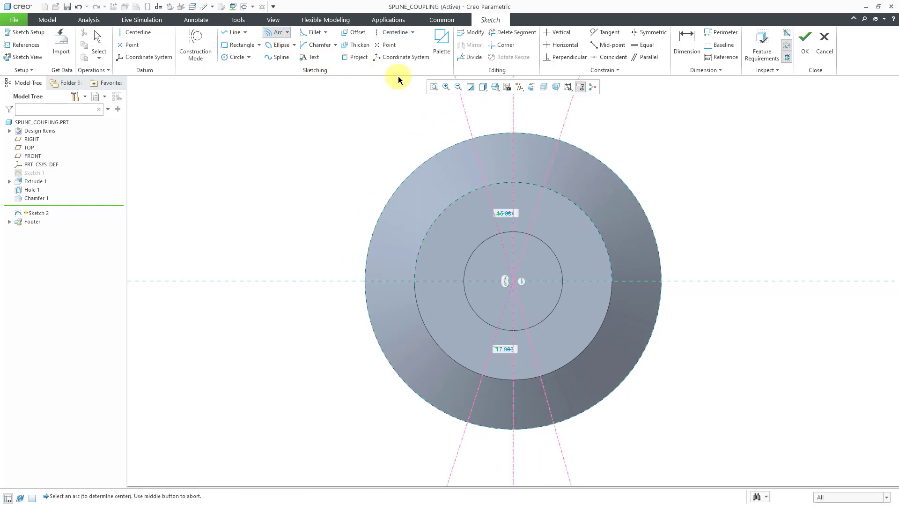
pyautogui.click(489, 138)
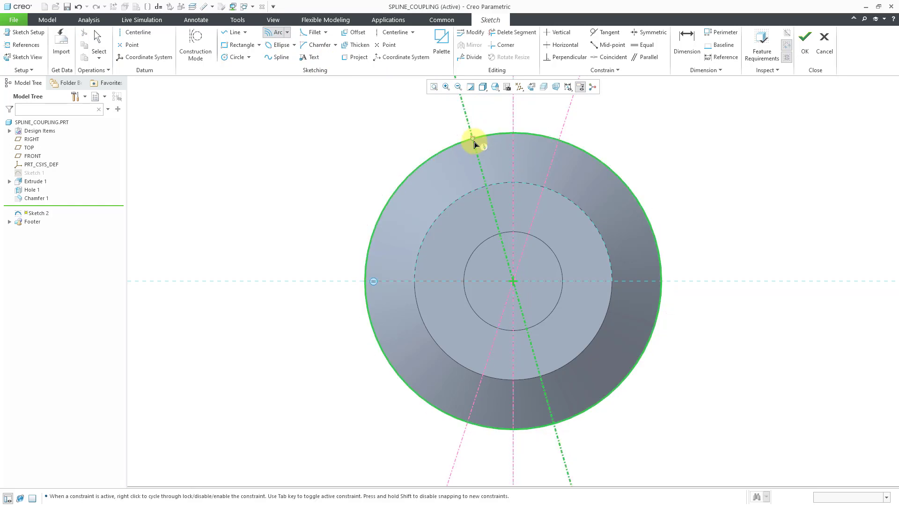
pyautogui.click(476, 138)
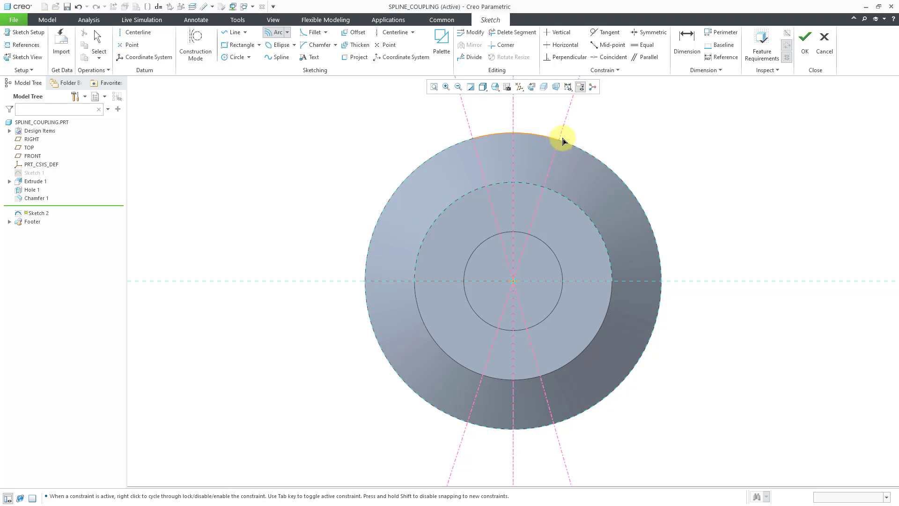
pyautogui.scroll(5, 560, 143)
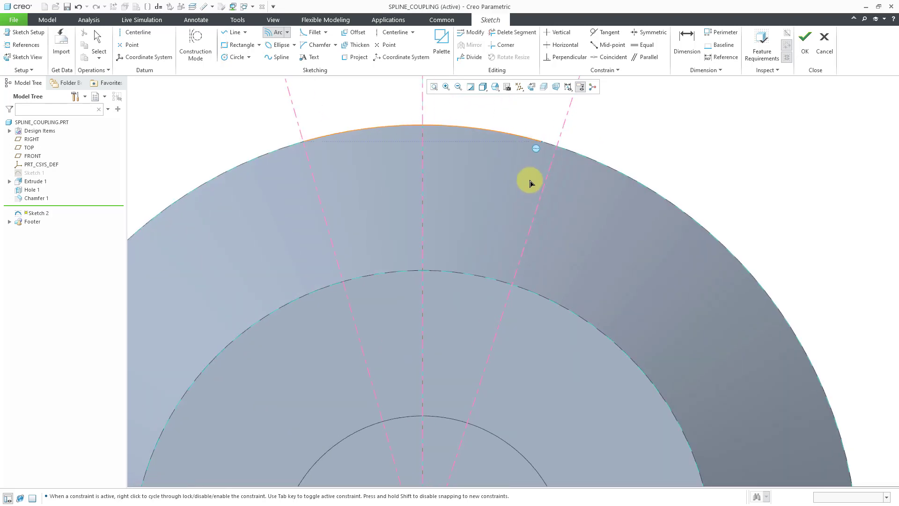
pyautogui.click(558, 149)
pyautogui.scroll(-2, 555, 164)
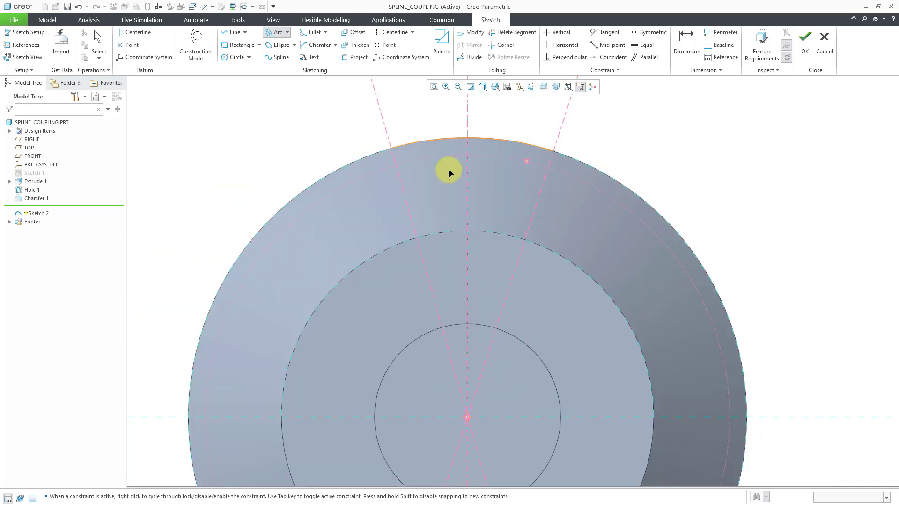
pyautogui.click(419, 241)
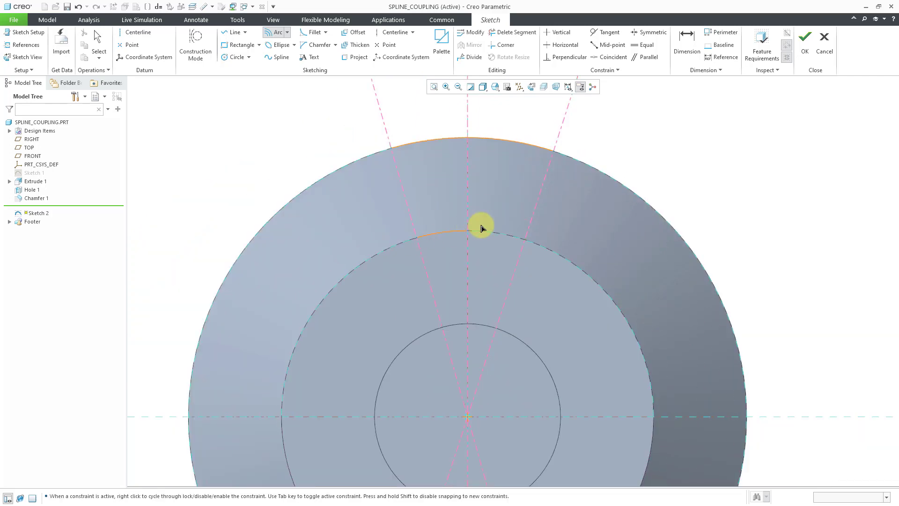
pyautogui.click(528, 245)
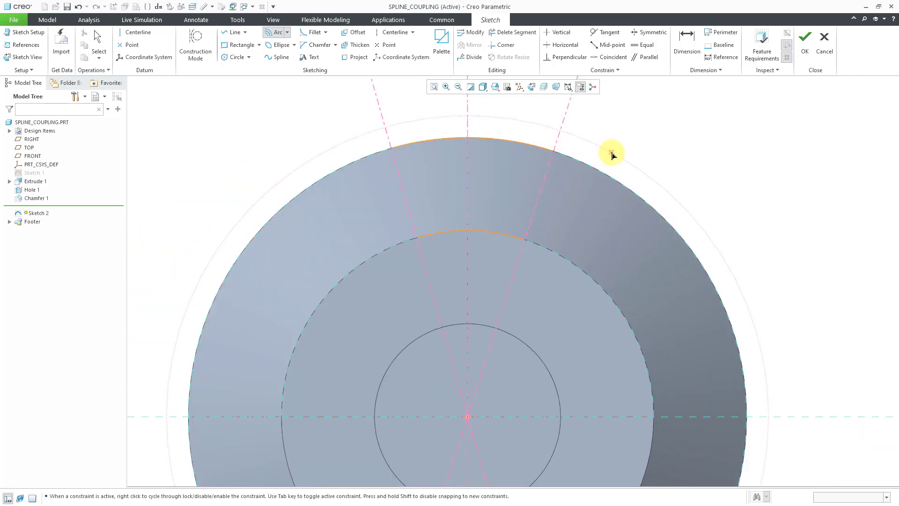
pyautogui.middleClick(611, 151)
pyautogui.middleClick(610, 151)
# Step: Close the wedge profile with two lines along the angled centerlines, joining the ends of the inner and outer arcs
pyautogui.click(230, 32)
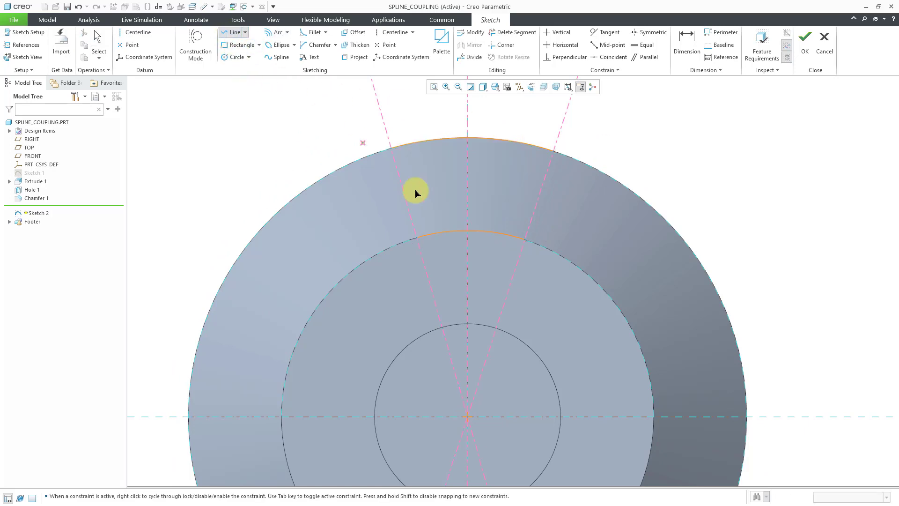
pyautogui.click(416, 238)
pyautogui.click(391, 148)
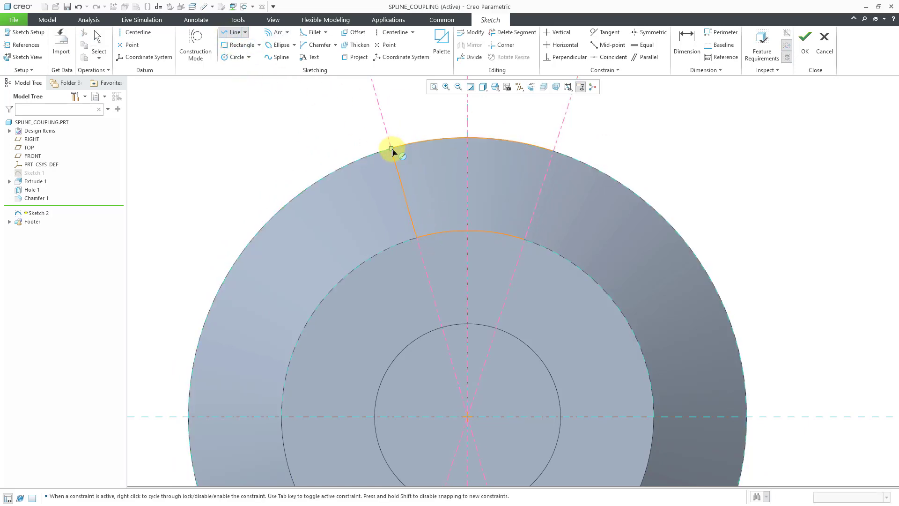
pyautogui.middleClick(577, 187)
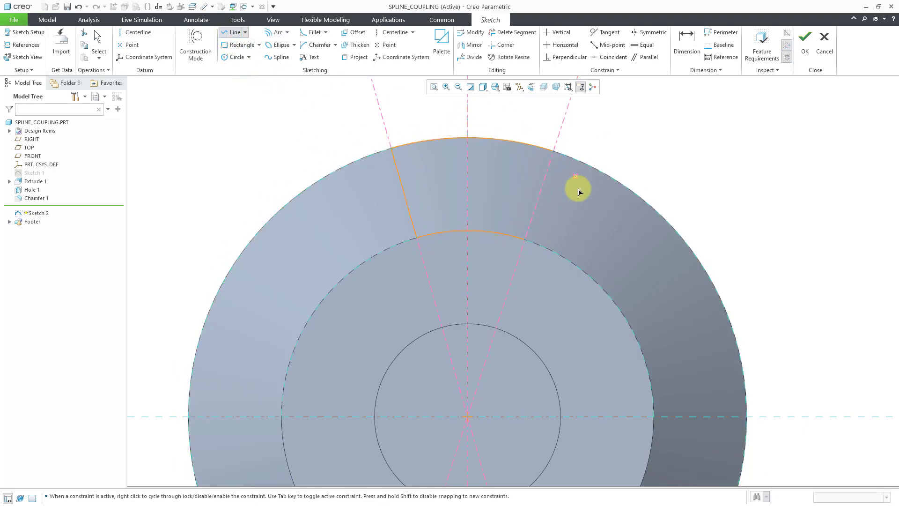
pyautogui.click(527, 240)
pyautogui.click(554, 151)
pyautogui.middleClick(578, 146)
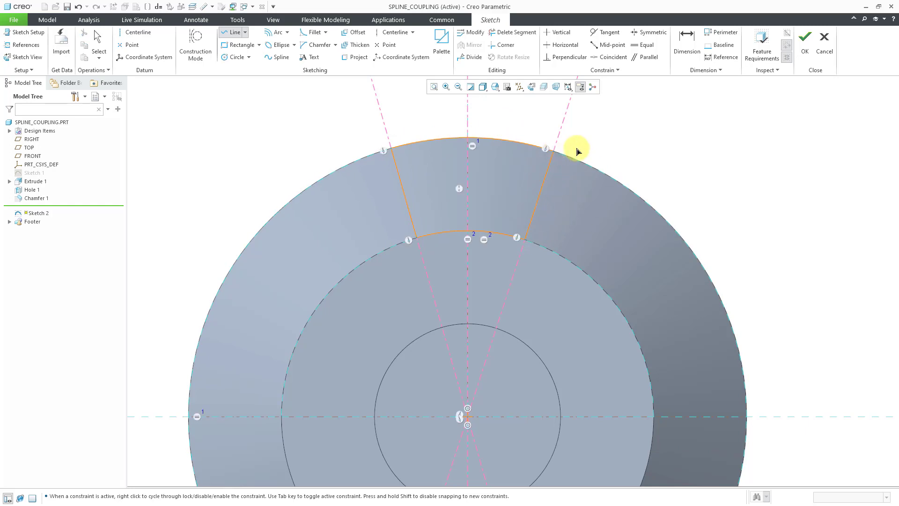
pyautogui.middleClick(603, 140)
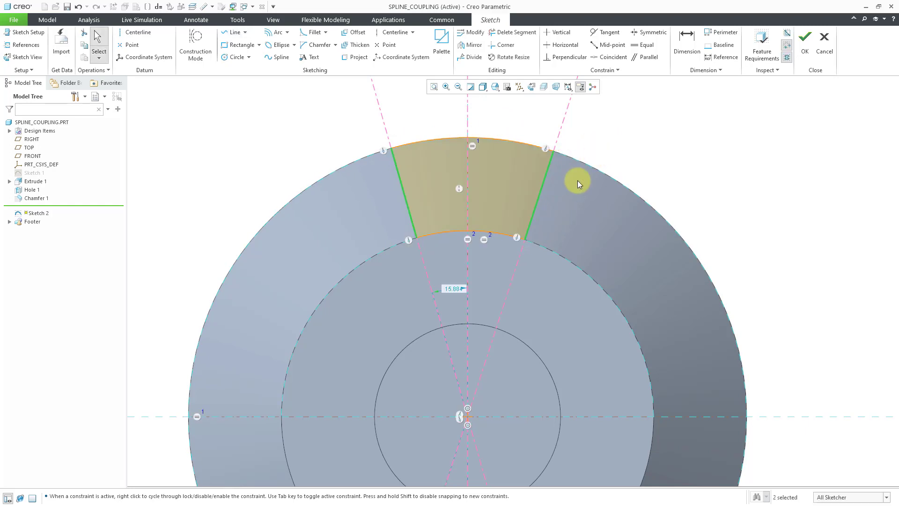
# Step: Constrain the outer arc's two endpoints to be symmetric about the vertical centerline
pyautogui.scroll(-2, 554, 211)
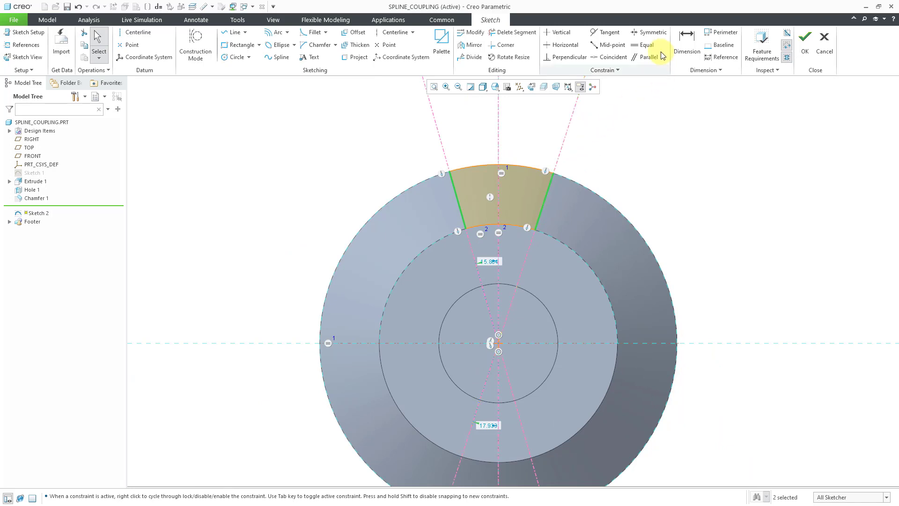
pyautogui.click(651, 32)
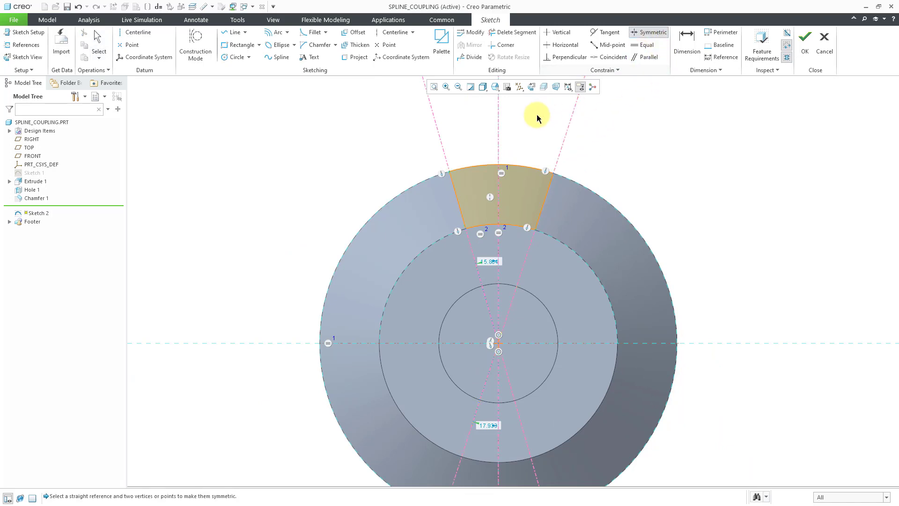
pyautogui.click(500, 120)
pyautogui.click(449, 170)
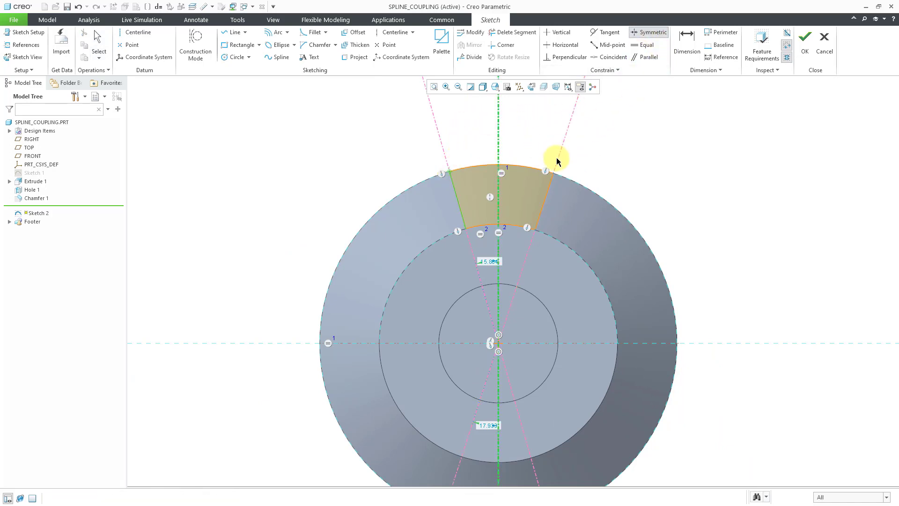
pyautogui.click(547, 170)
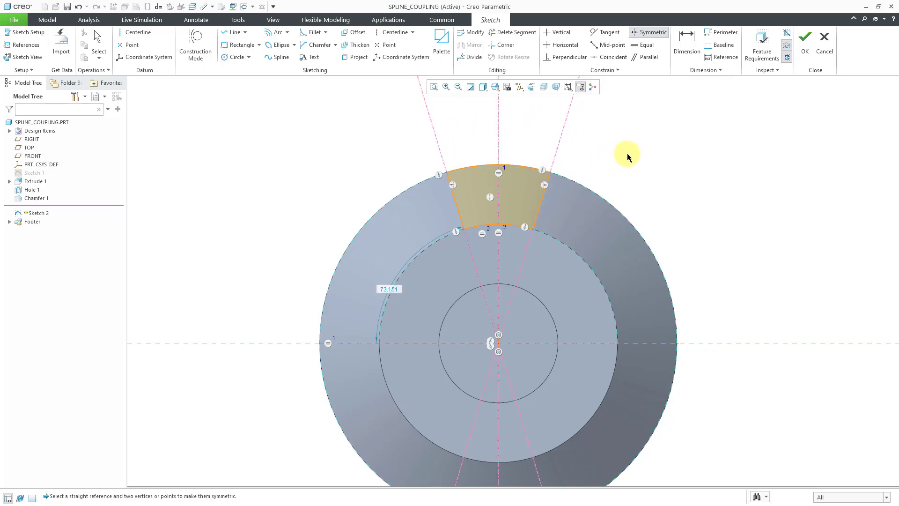
# Step: Dimension the angle between the two angled centerlines as 22.5° and finish the sketch
pyautogui.click(686, 41)
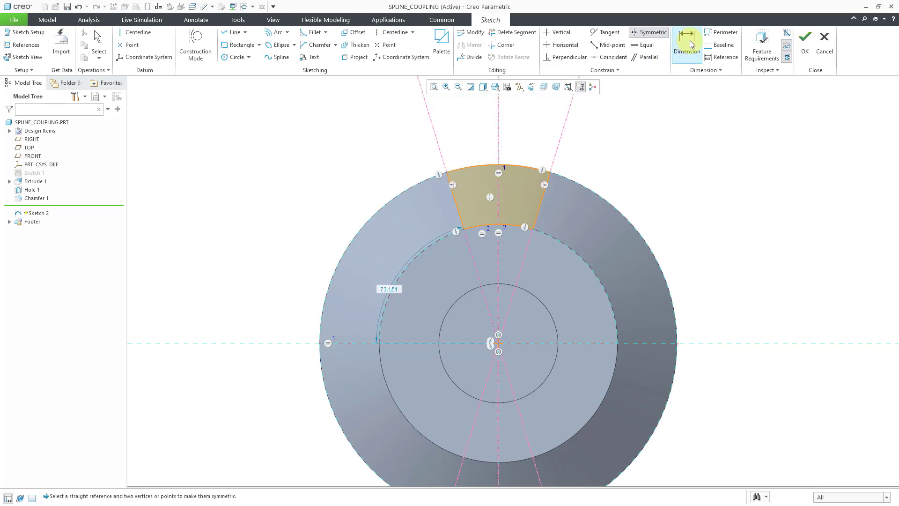
pyautogui.click(436, 137)
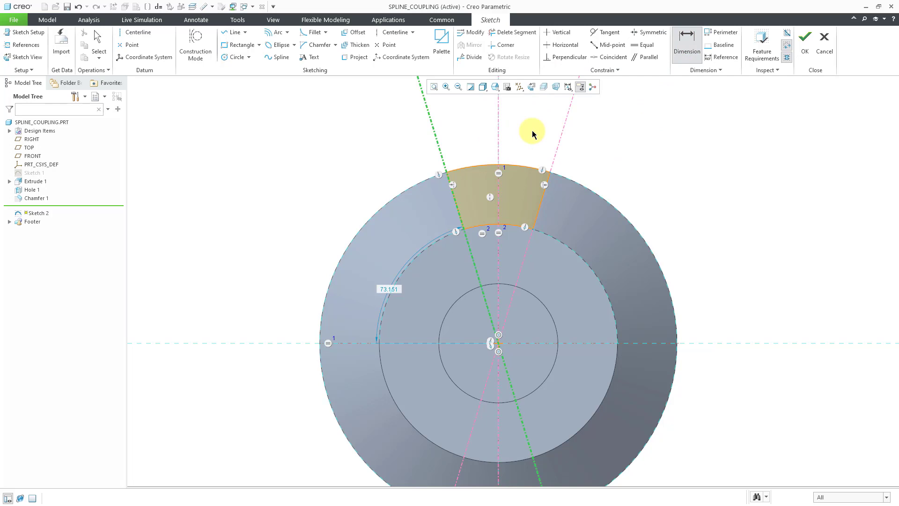
pyautogui.click(563, 131)
pyautogui.middleClick(461, 133)
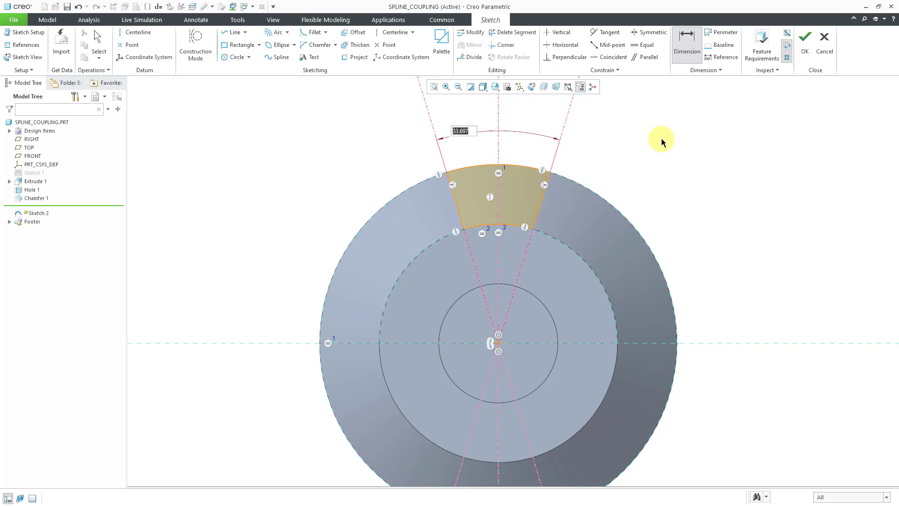
pyautogui.write('22.5')
pyautogui.press('Return')
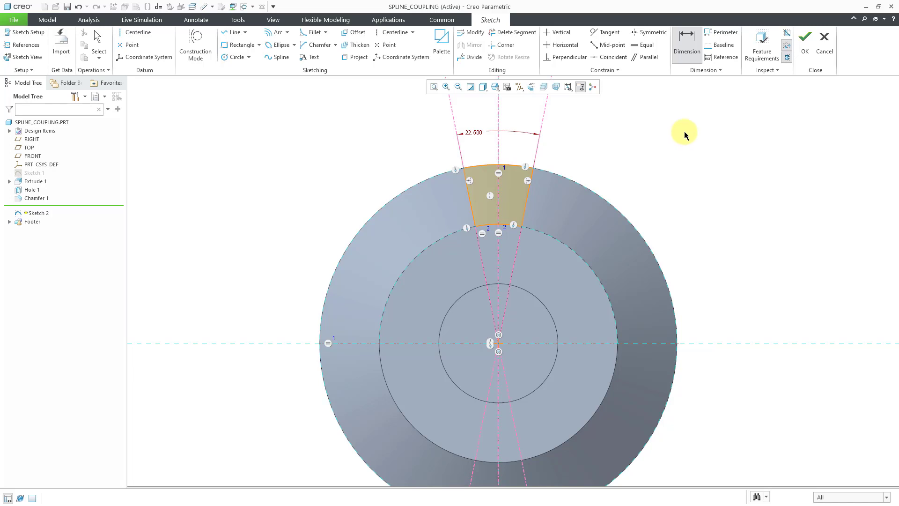
pyautogui.click(804, 46)
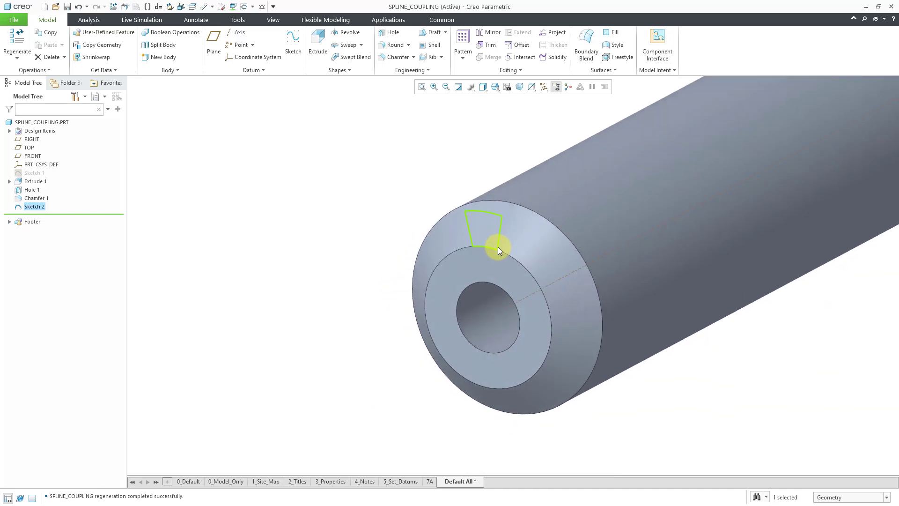
# Step: Extrude the wedge sketch as a material-removing cut 24 mm deep into the shaft
pyautogui.keyDown('shift'); pyautogui.moveTo(522, 238); pyautogui.dragTo(328, 325, button='middle'); pyautogui.keyUp('shift')
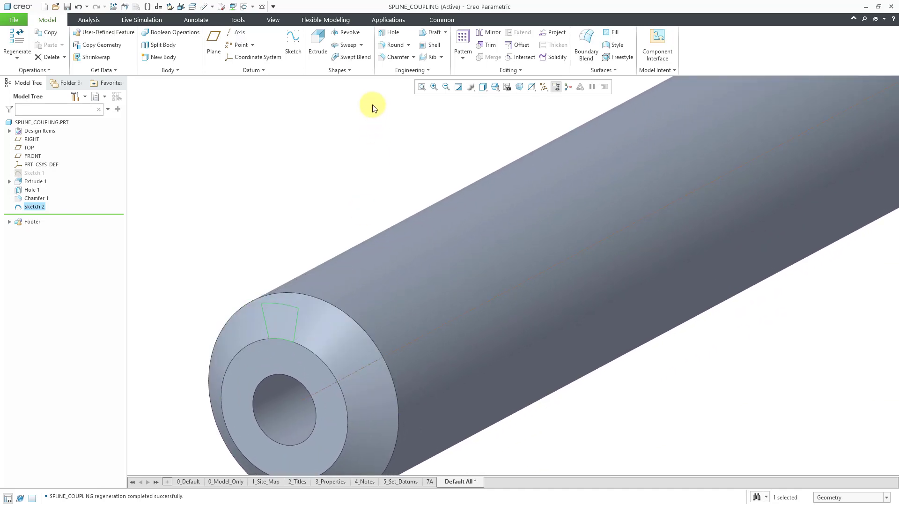
pyautogui.click(317, 46)
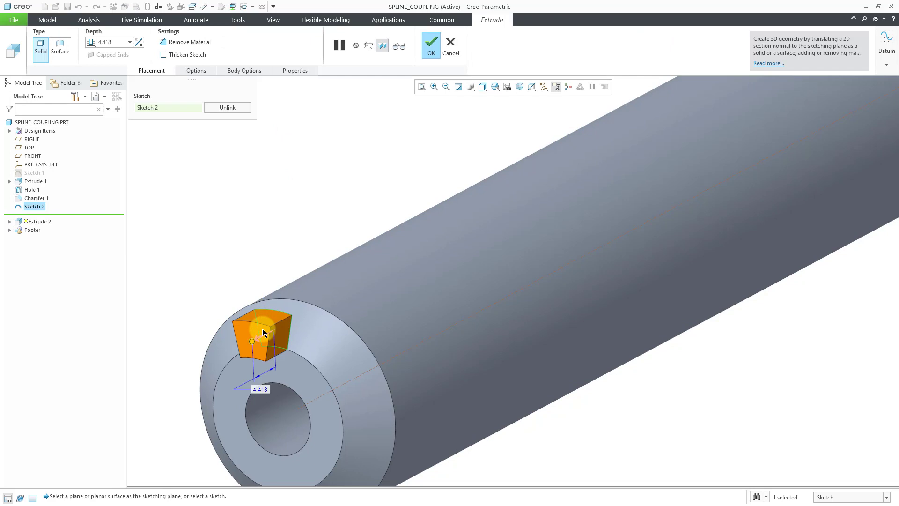
pyautogui.rightClick(325, 213)
pyautogui.click(355, 181)
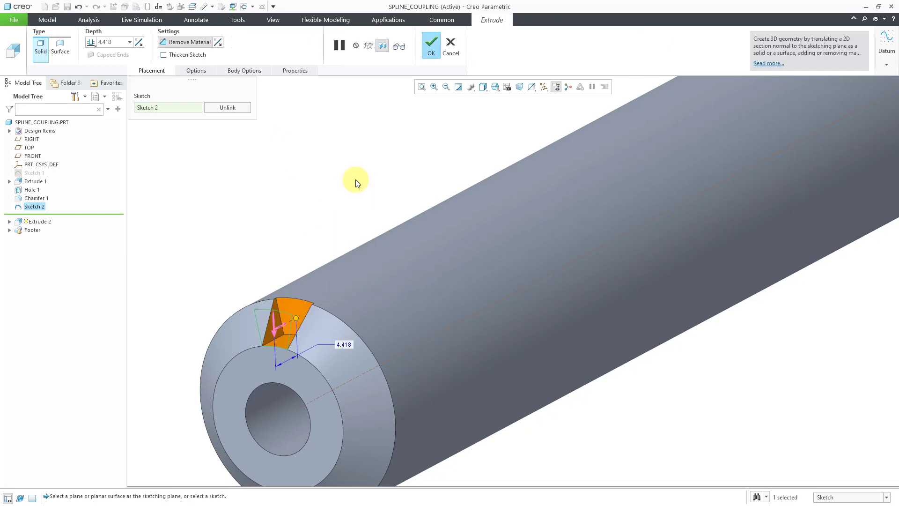
pyautogui.doubleClick(344, 343)
pyautogui.write('24')
pyautogui.press('Return')
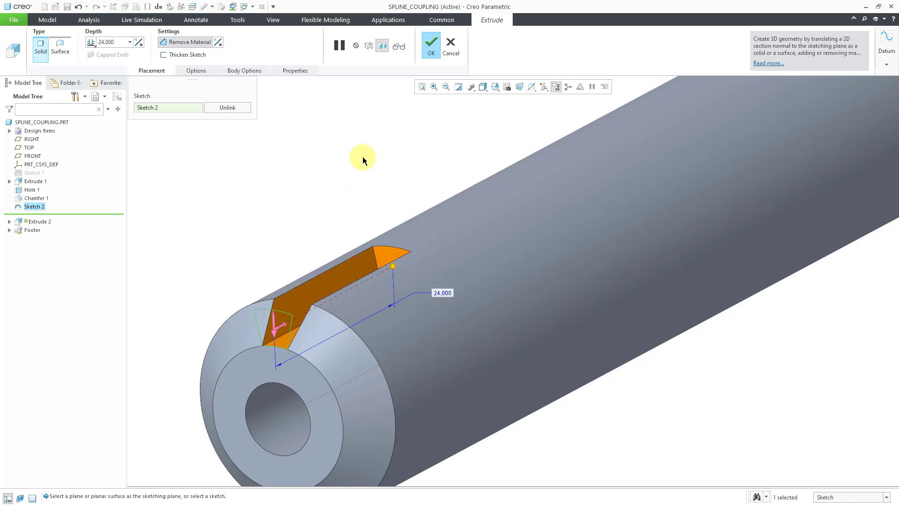
pyautogui.click(431, 44)
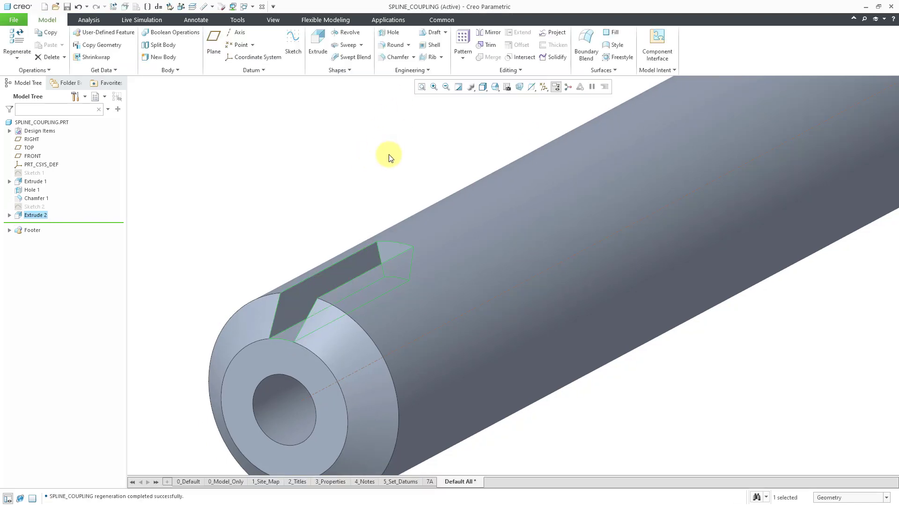
# Step: Pattern the wedge cut around the shaft's centre axis with 8 members over a 360° angular extent
pyautogui.scroll(-2, 389, 157)
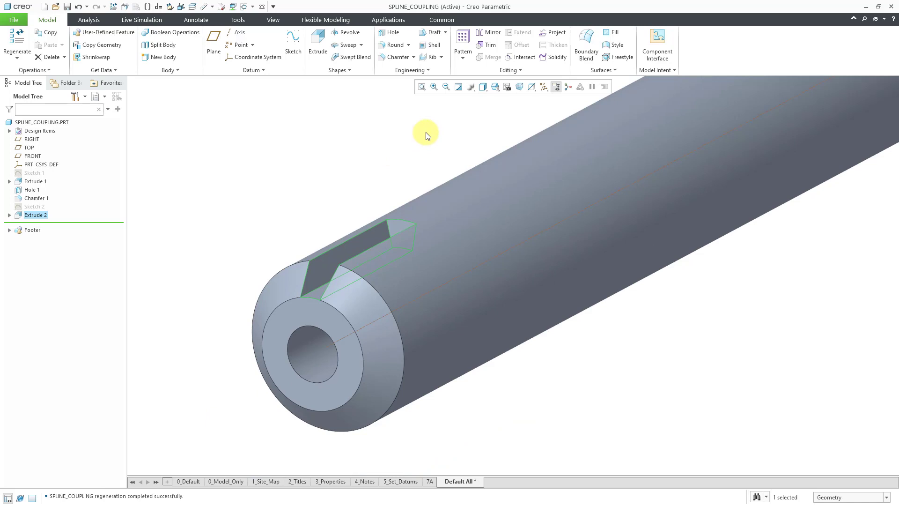
pyautogui.click(461, 44)
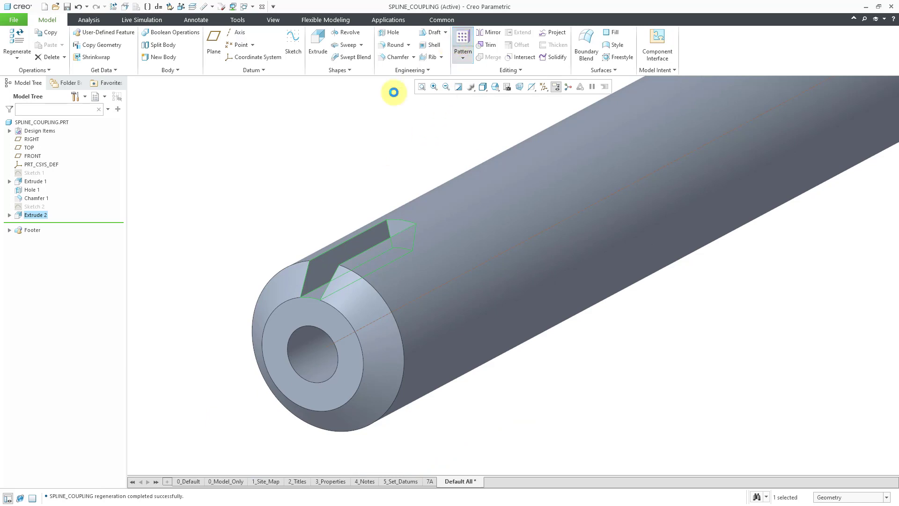
pyautogui.rightClick(310, 140)
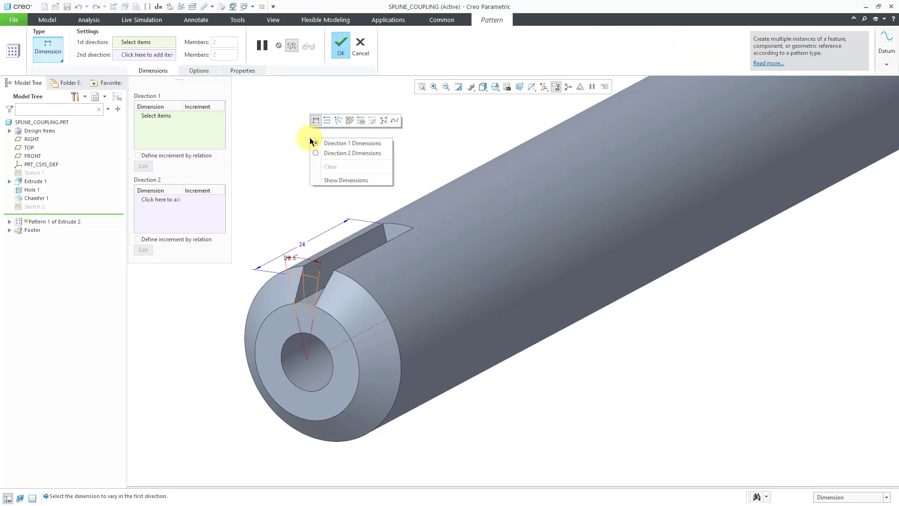
pyautogui.click(338, 122)
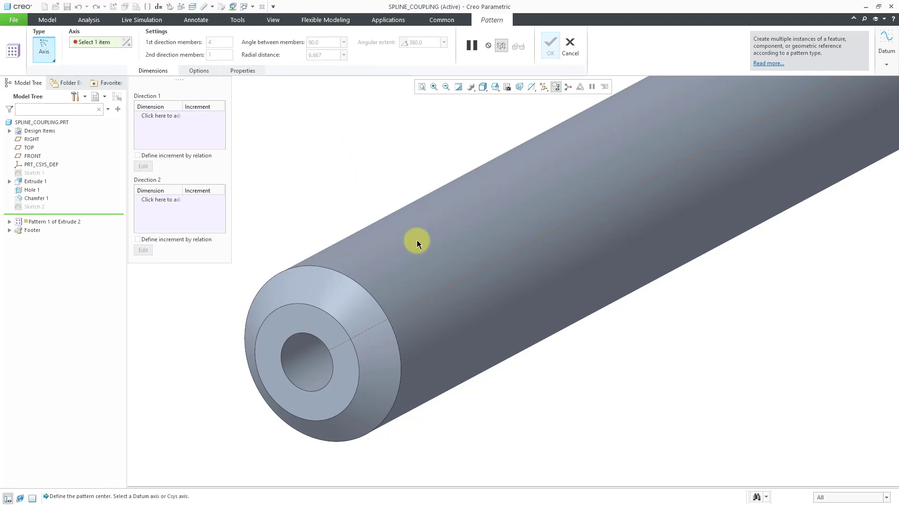
pyautogui.click(448, 286)
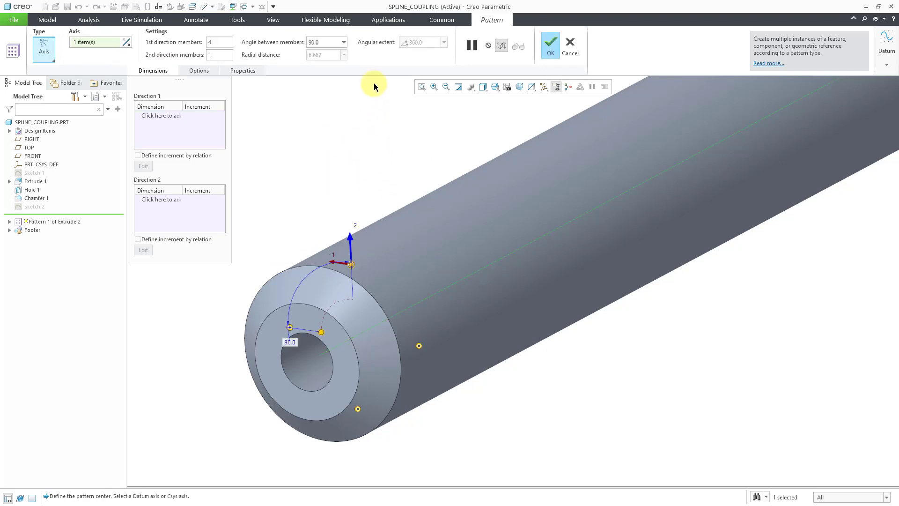
pyautogui.click(378, 42)
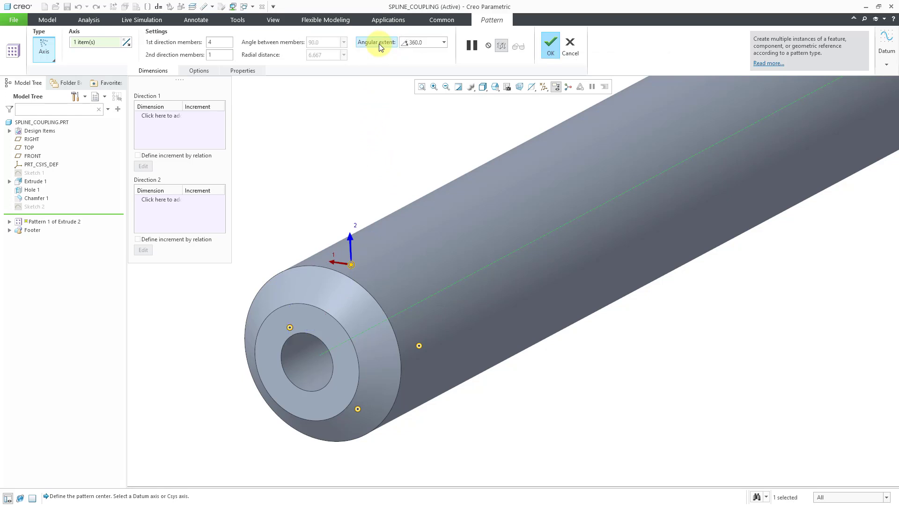
pyautogui.click(222, 42)
pyautogui.doubleClick(222, 42)
pyautogui.write('8')
pyautogui.press('Return')
pyautogui.click(546, 54)
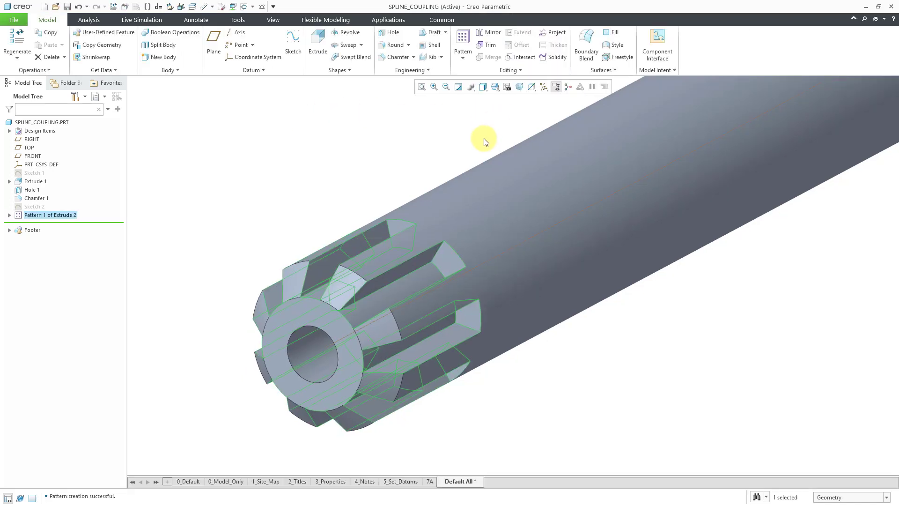
# Step: Turn off the display of datum axes
pyautogui.moveTo(474, 201); pyautogui.dragTo(485, 131, button='middle')
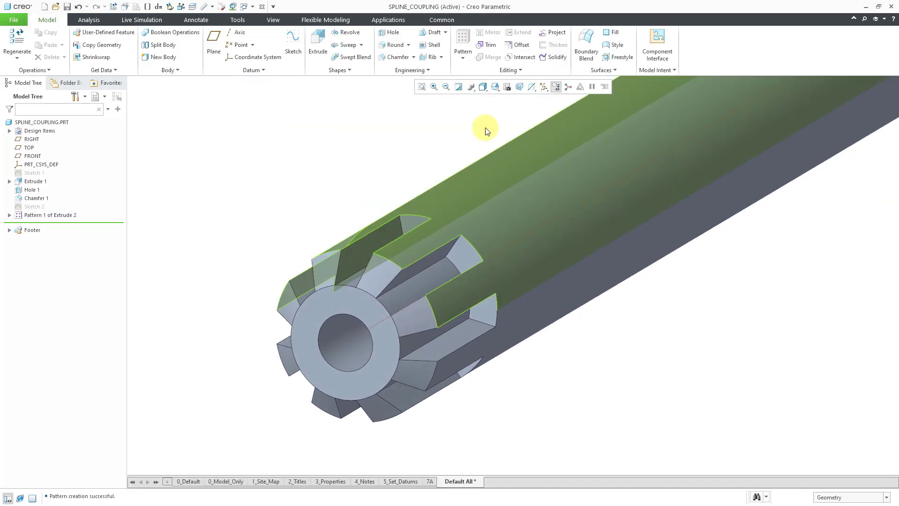
pyautogui.click(543, 88)
pyautogui.click(561, 109)
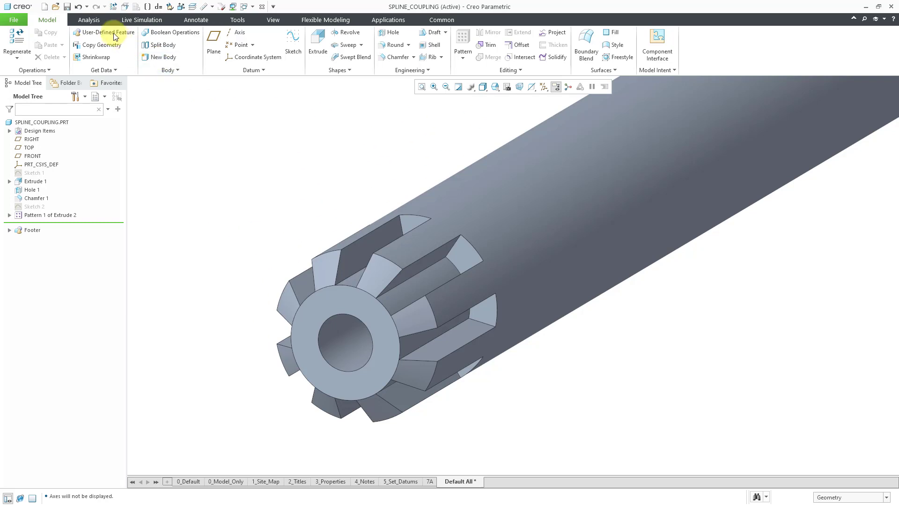
# Step: Measure the diameter of the shaft's outer cylindrical surface
pyautogui.click(89, 20)
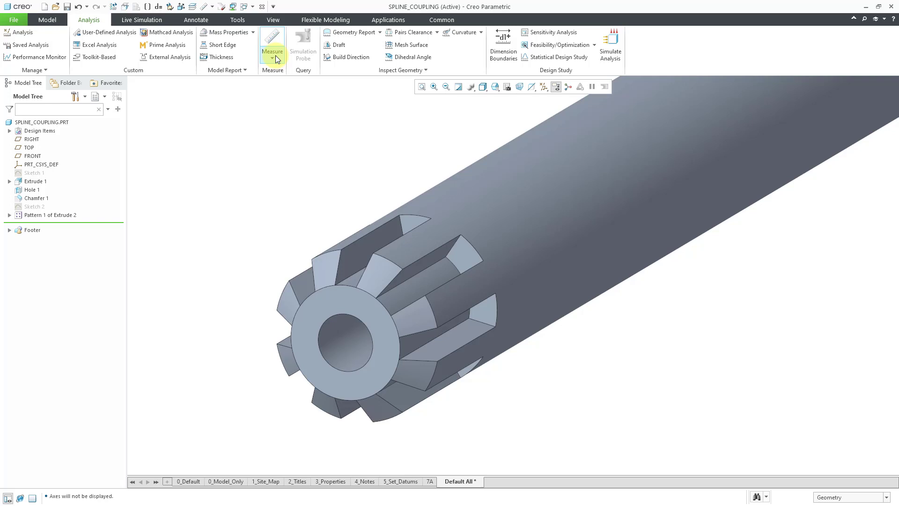
pyautogui.click(273, 57)
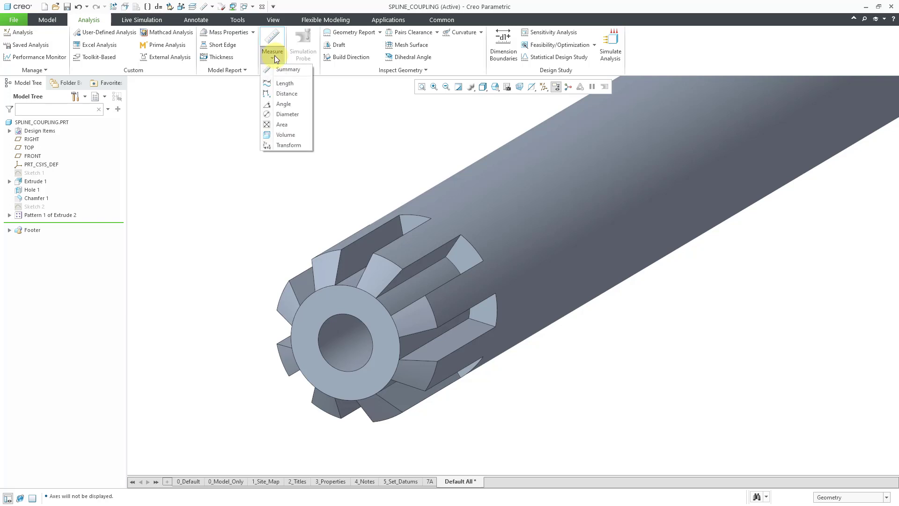
pyautogui.click(296, 114)
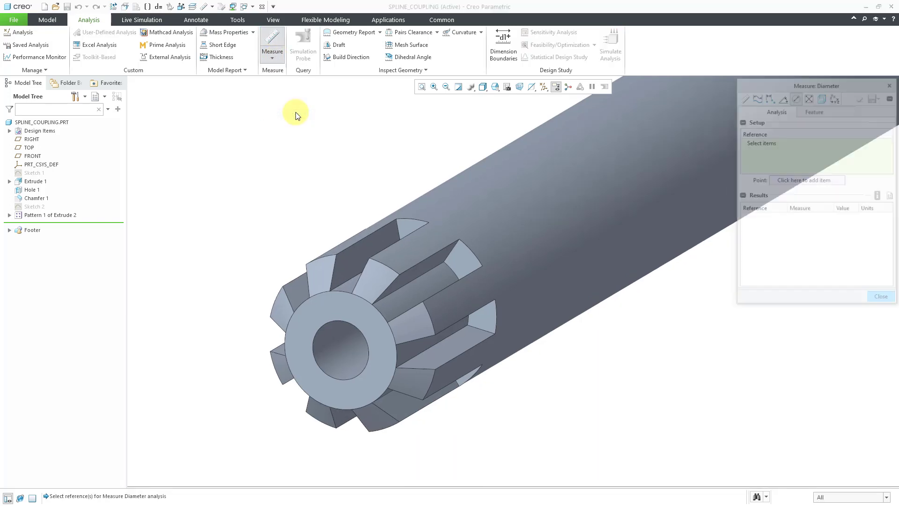
pyautogui.click(470, 196)
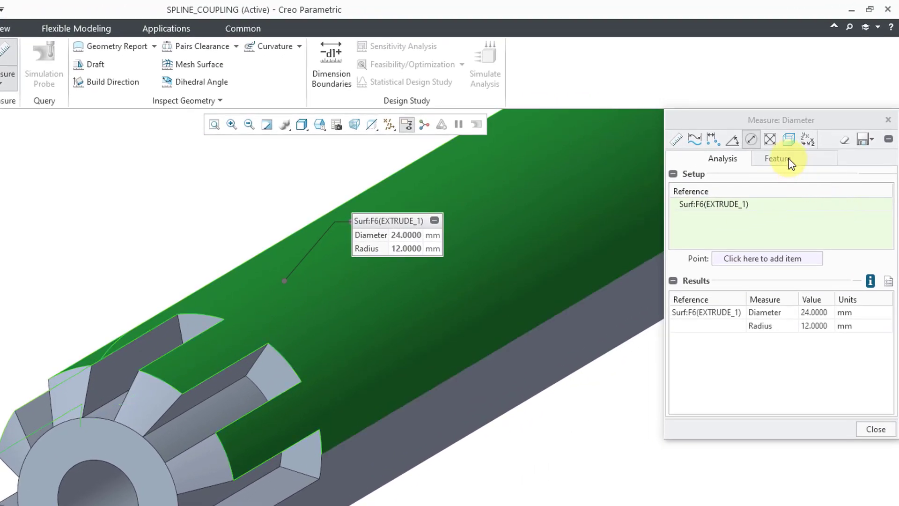
# Step: Save the diameter measurement as a feature named SHAFT_DIA, creating the DIAMETER parameter but not RADIUS, and finish measuring
pyautogui.click(788, 159)
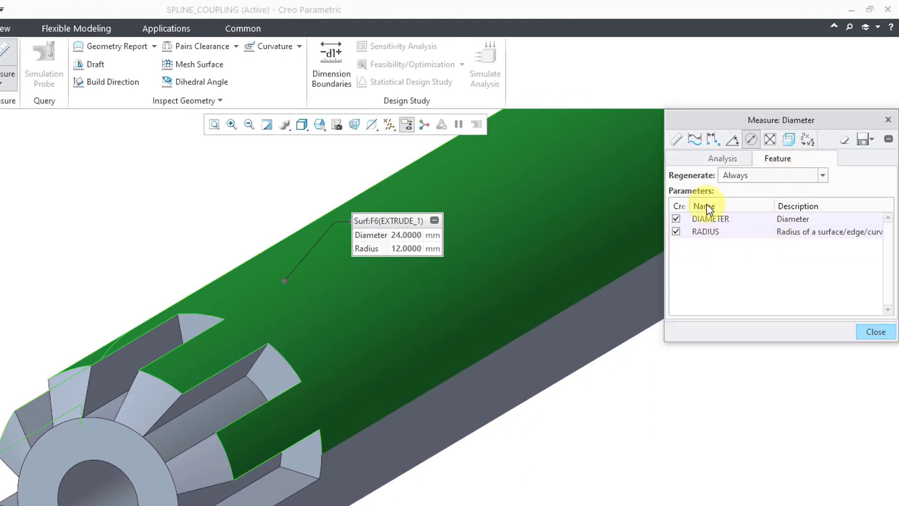
pyautogui.moveTo(688, 201); pyautogui.dragTo(715, 199)
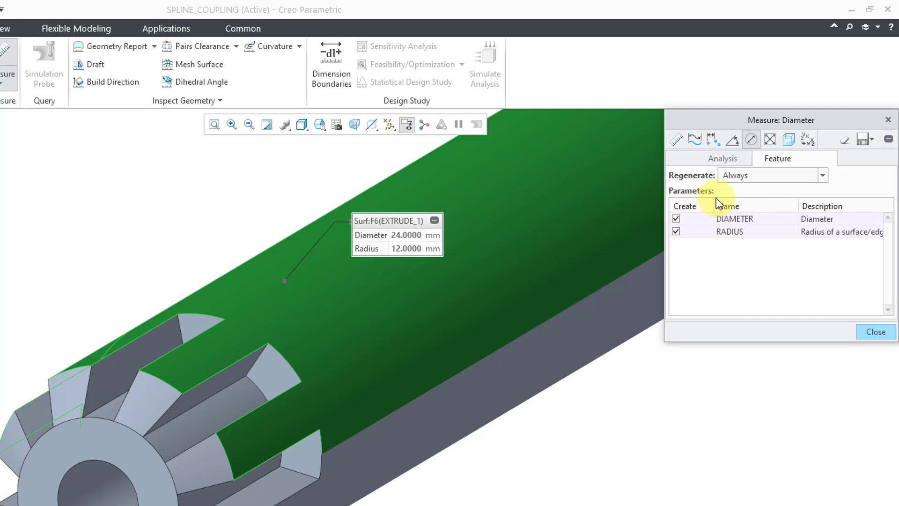
pyautogui.click(676, 232)
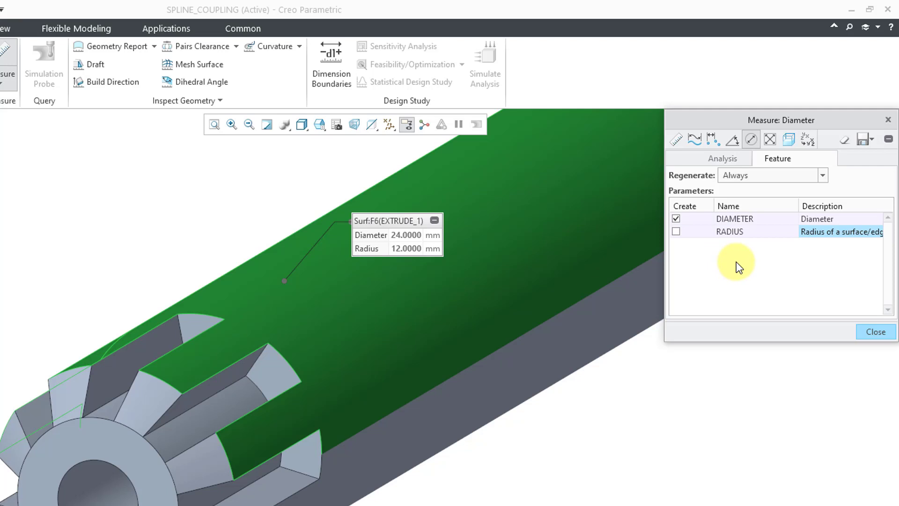
pyautogui.click(864, 139)
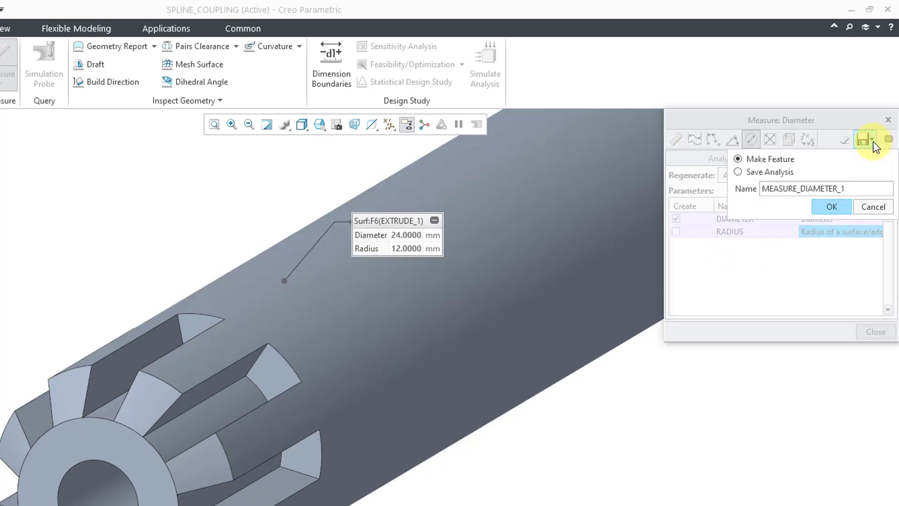
pyautogui.doubleClick(857, 187)
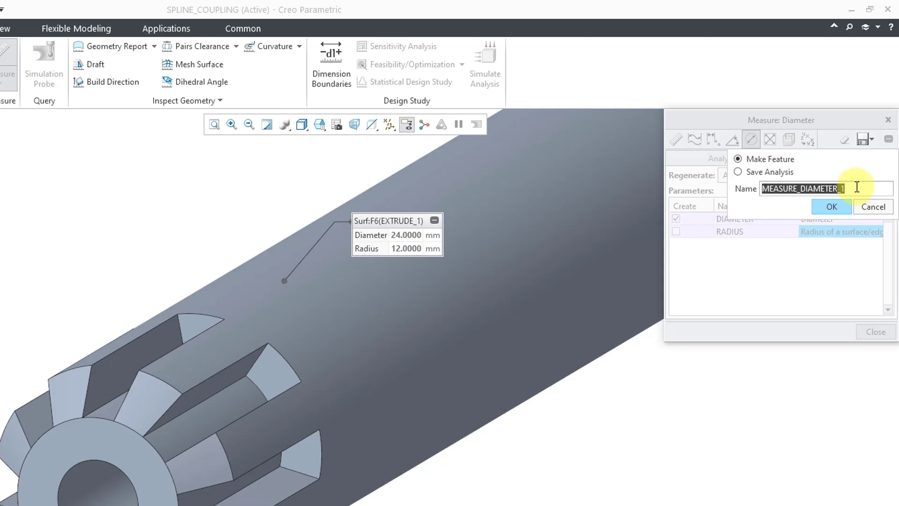
pyautogui.write('SHAFT_')
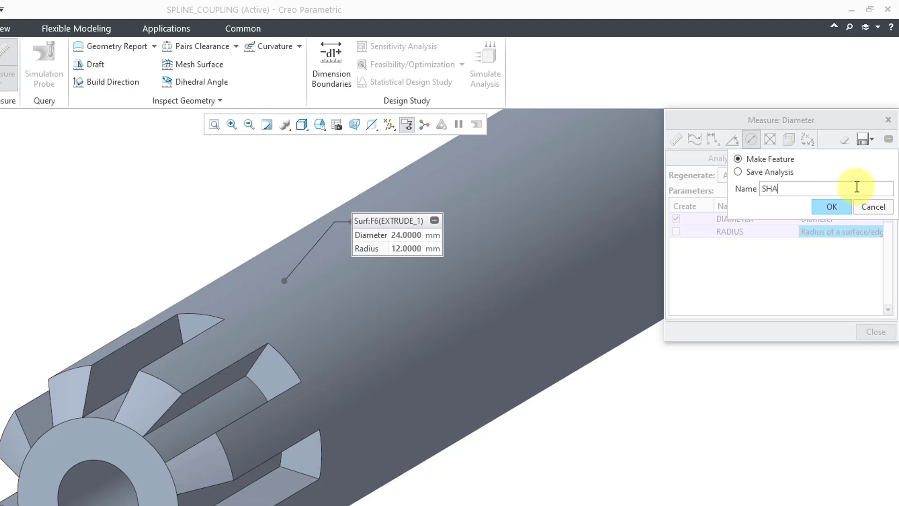
pyautogui.write('DIA')
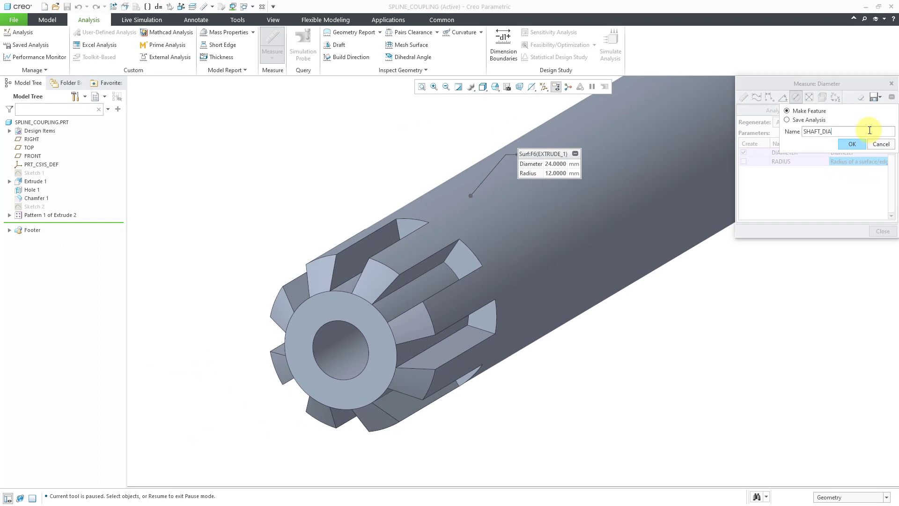
pyautogui.press('Return')
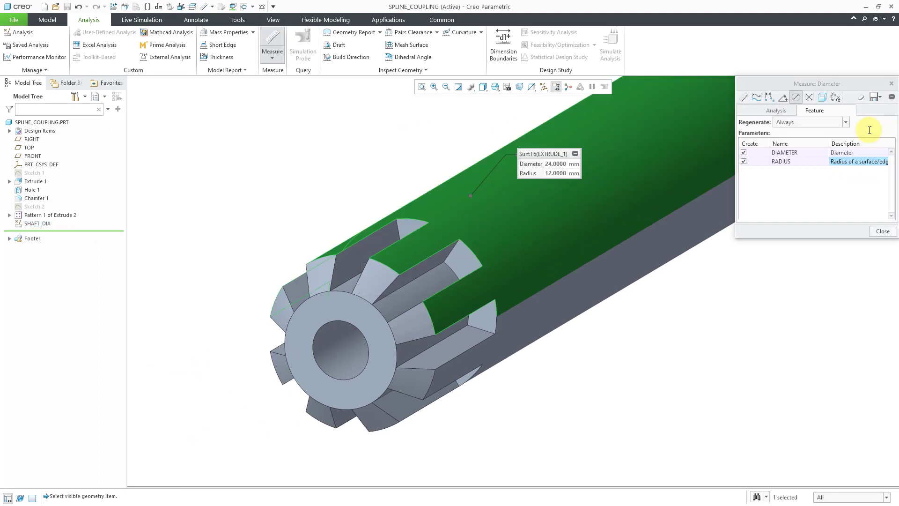
pyautogui.click(882, 232)
# Step: Reorder the SHAFT_DIA feature to come directly after Extrude 1, before Hole 1
pyautogui.click(28, 223)
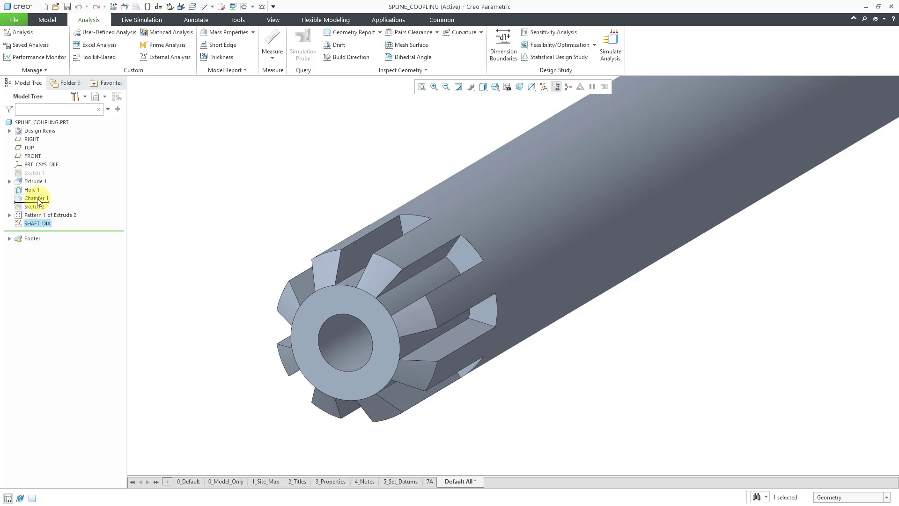
pyautogui.moveTo(37, 198); pyautogui.dragTo(34, 188)
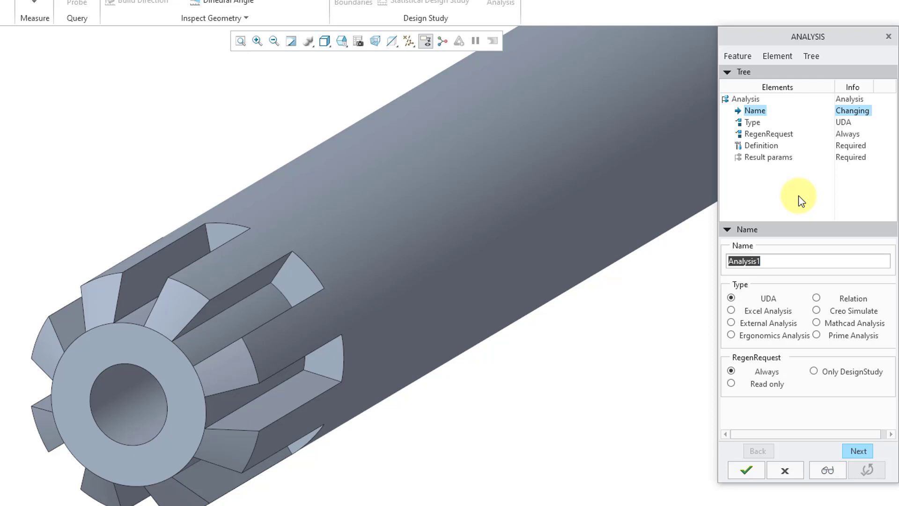
# Step: Set the new analysis feature to the Relation type and name it SPLINE-SIZING
pyautogui.click(816, 299)
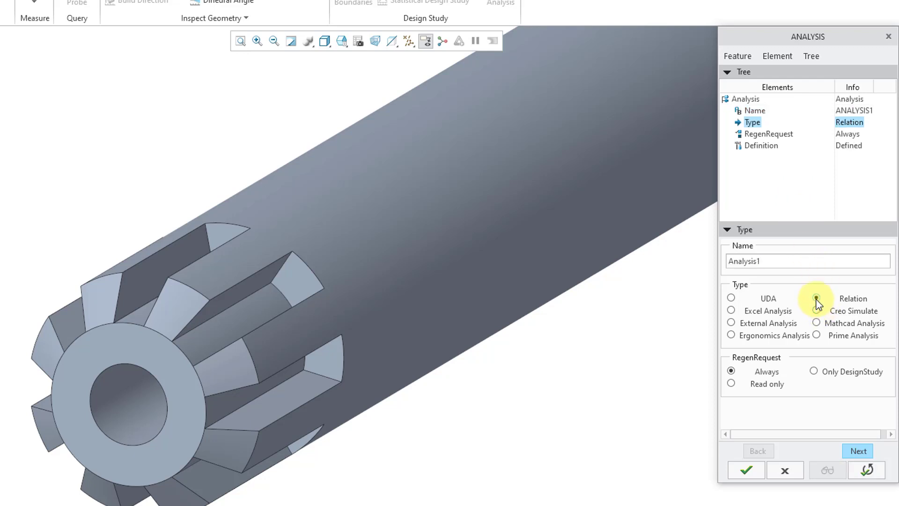
pyautogui.click(798, 262)
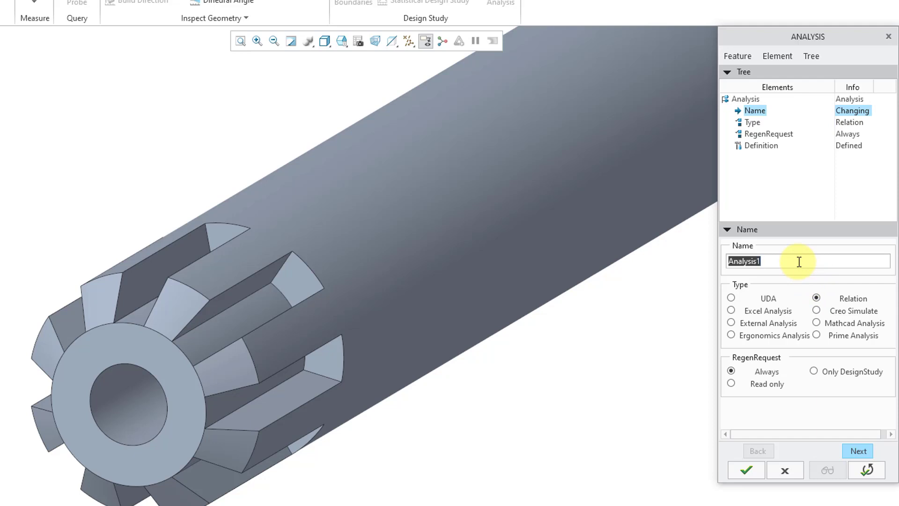
pyautogui.write('SPLINE-SIZING')
pyautogui.press('Return')
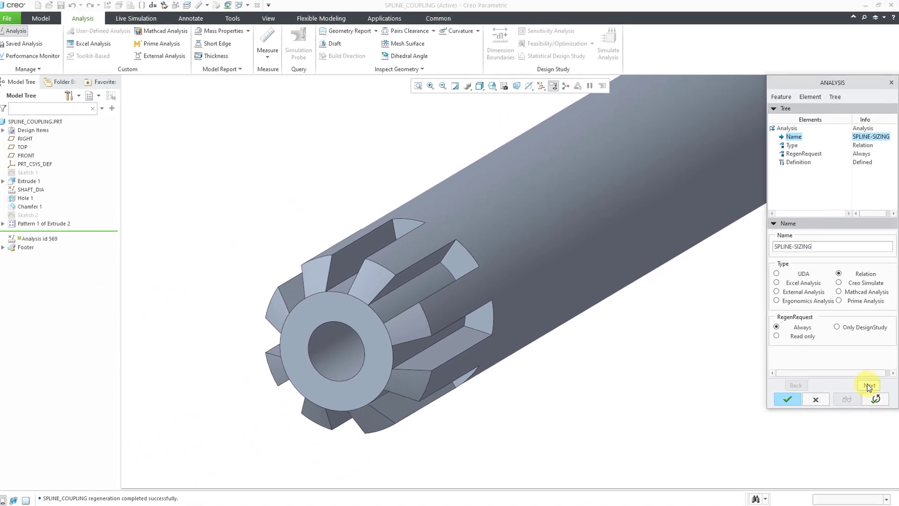
# Step: Open the relations definition, add the comment "/* CONTROL SIZE OF CENTER HOLE" and start a relation with the center hole's diameter dimension d4
pyautogui.click(868, 385)
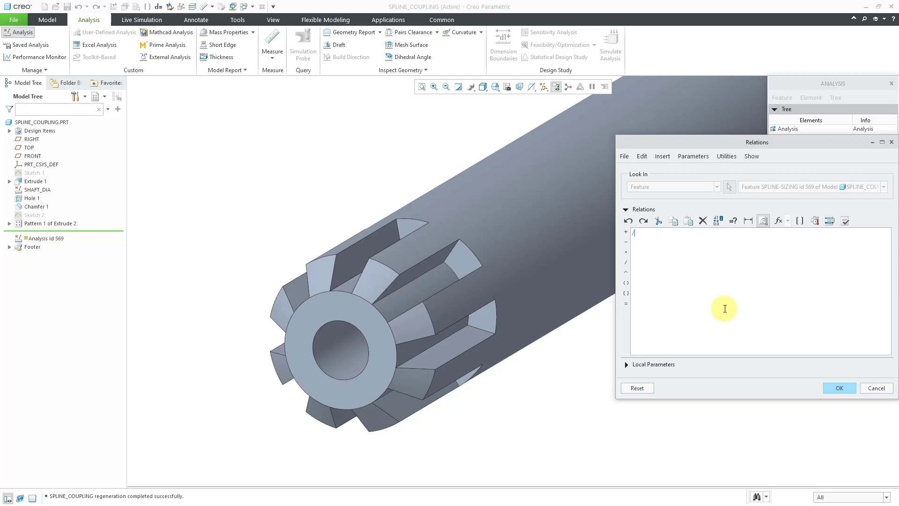
pyautogui.write('* CONTROL SIZE OF CENTER HOLE')
pyautogui.press('Return')
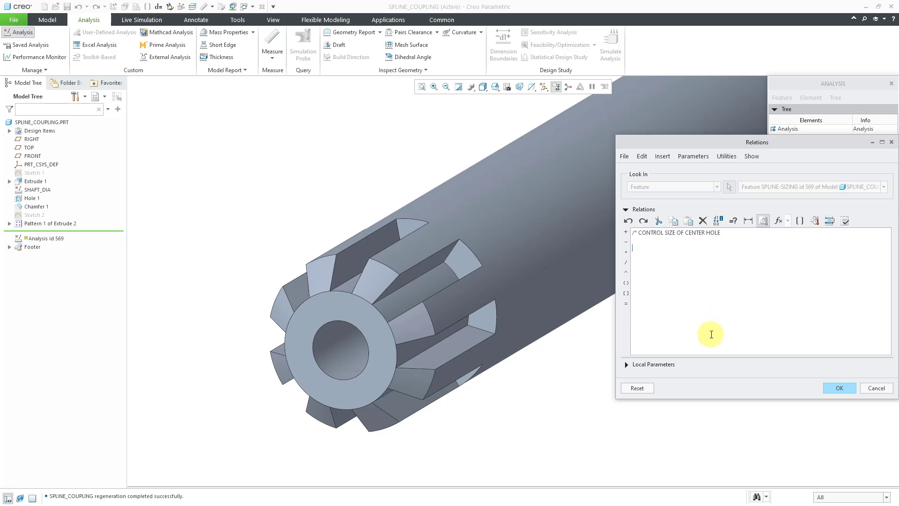
pyautogui.click(339, 361)
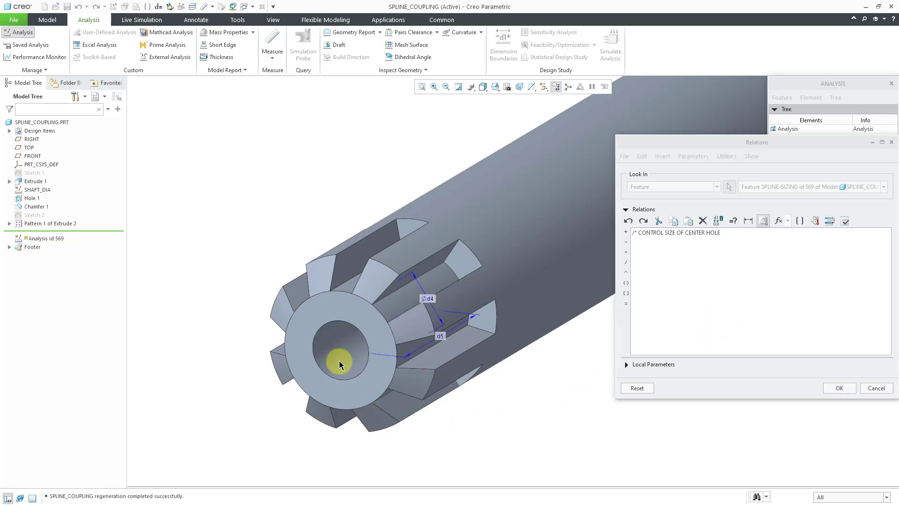
pyautogui.click(430, 302)
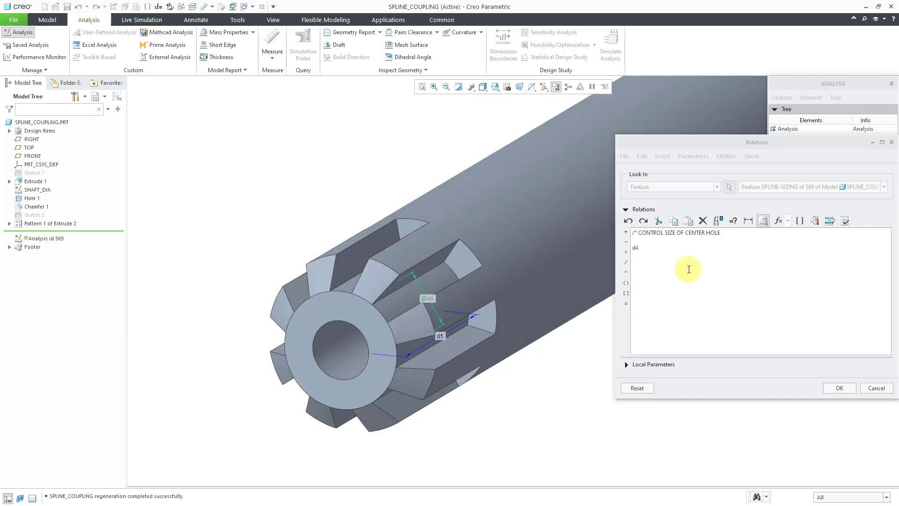
pyautogui.click(682, 252)
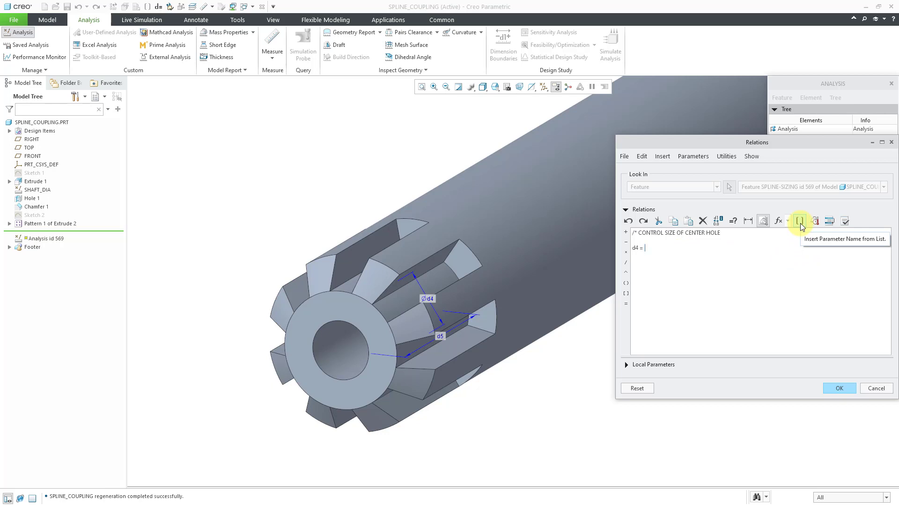
# Step: Insert the DIAMETER parameter of the SHAFT_DIA feature as the right-hand side of the d4 relation
pyautogui.click(799, 223)
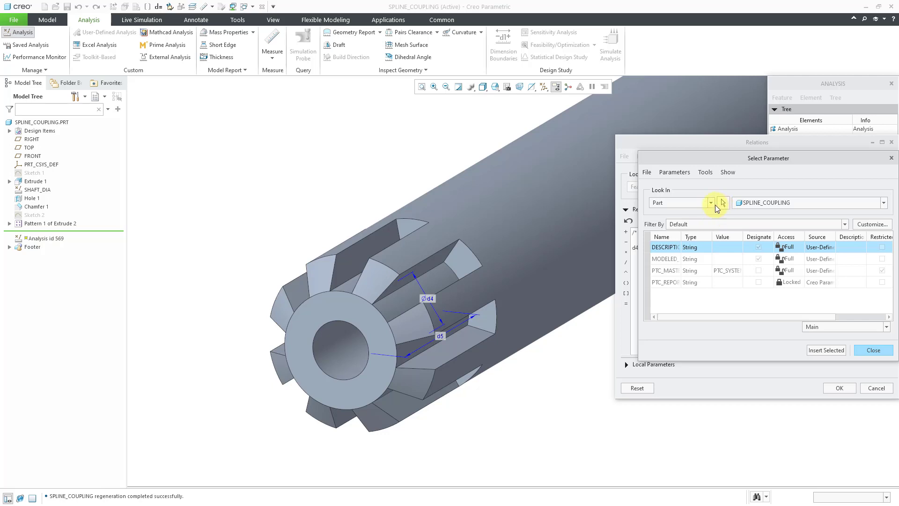
pyautogui.click(711, 203)
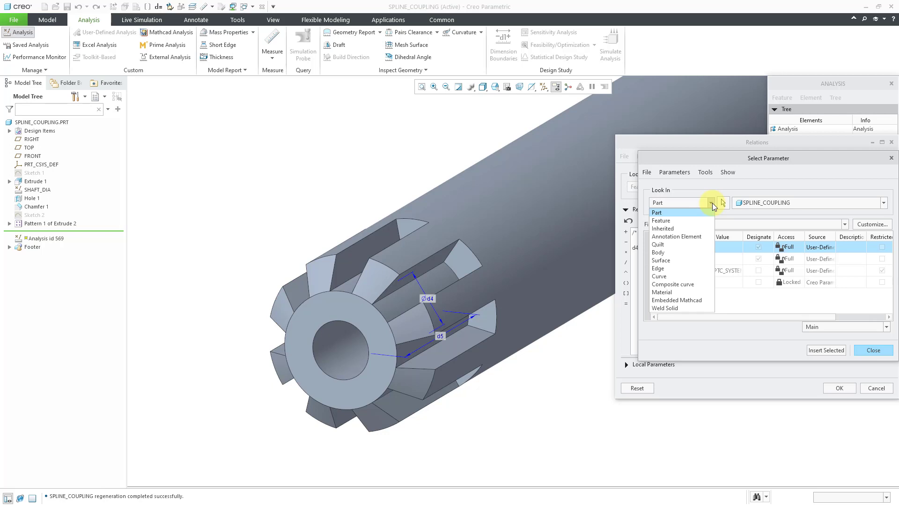
pyautogui.click(691, 220)
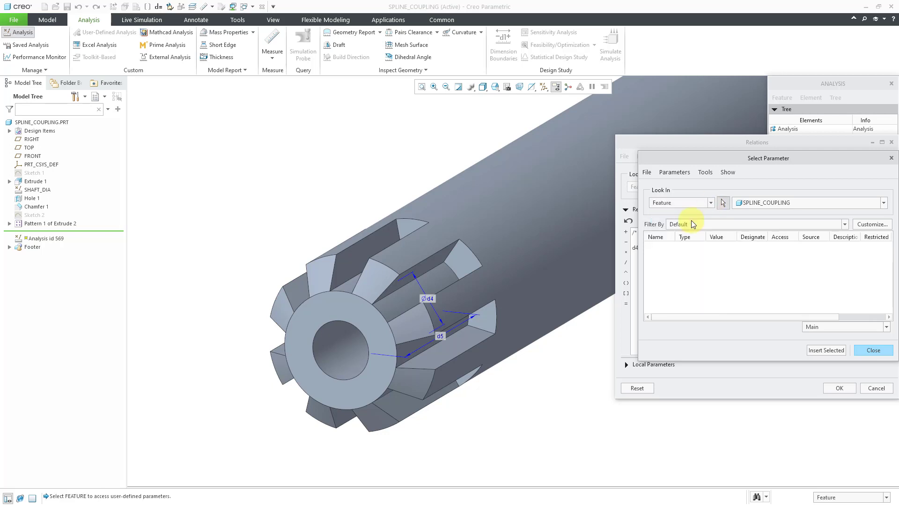
pyautogui.click(37, 189)
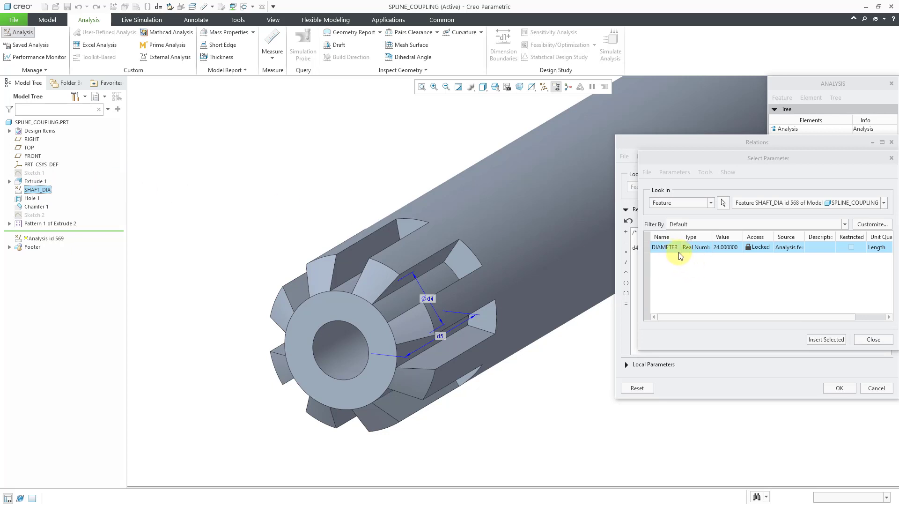
pyautogui.click(827, 339)
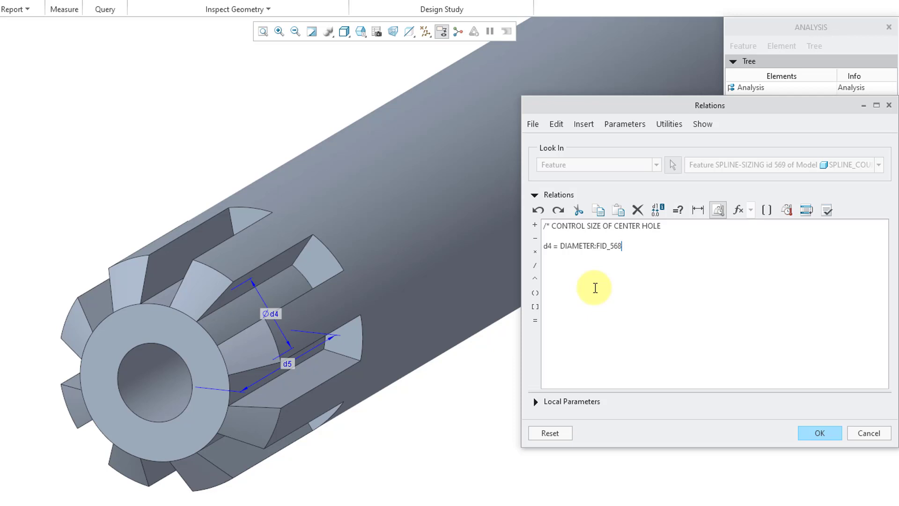
# Step: Replace the feature ID 568 in the d4 relation with the feature name, giving DIAMETER:FID_SHAFT_DIA
pyautogui.press('BackSpace')
pyautogui.press('BackSpace')
pyautogui.press('BackSpace')
pyautogui.write('SHAFT_DIA')
pyautogui.press('Return')
pyautogui.press('Return')
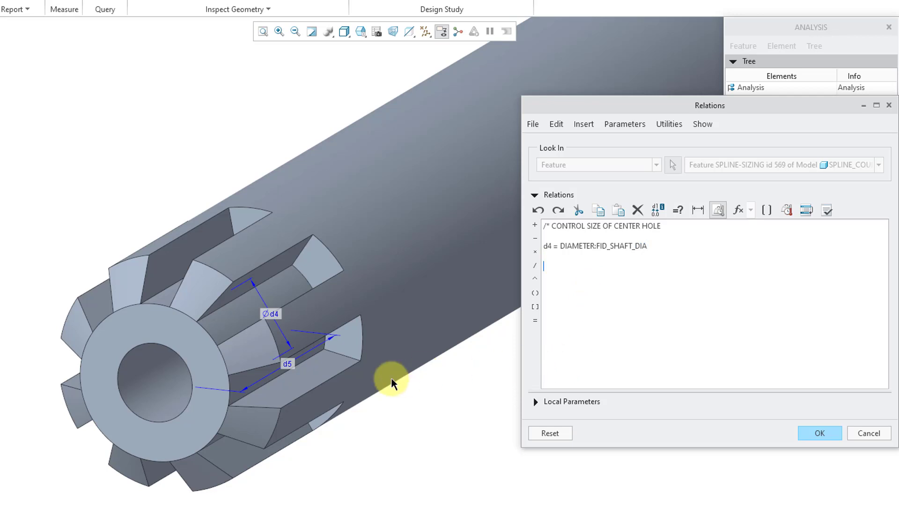
# Step: Add the relation d5 = DIAMETER:FID_SHAFT_DIA for the center hole's depth dimension
pyautogui.click(289, 364)
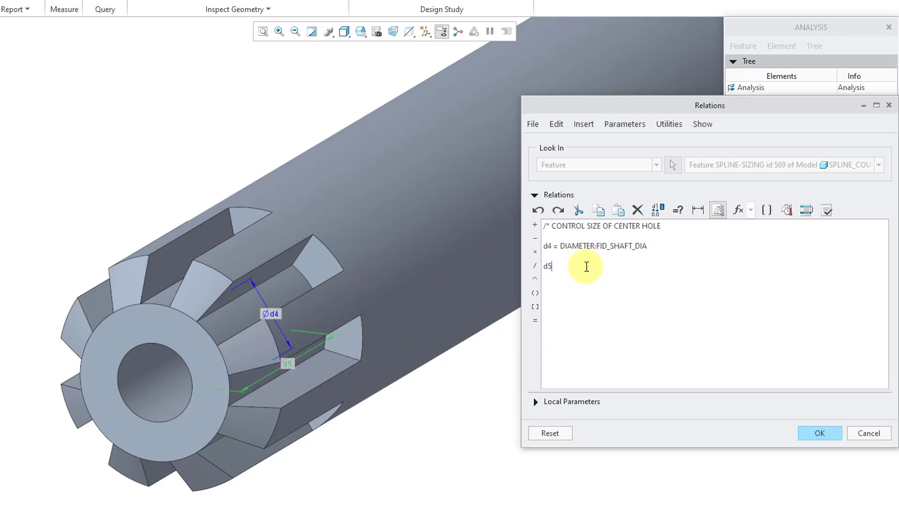
pyautogui.write('= ')
pyautogui.write('DIAM')
pyautogui.press('BackSpace')
pyautogui.write('AMETER:FID_SHAFT_DIA')
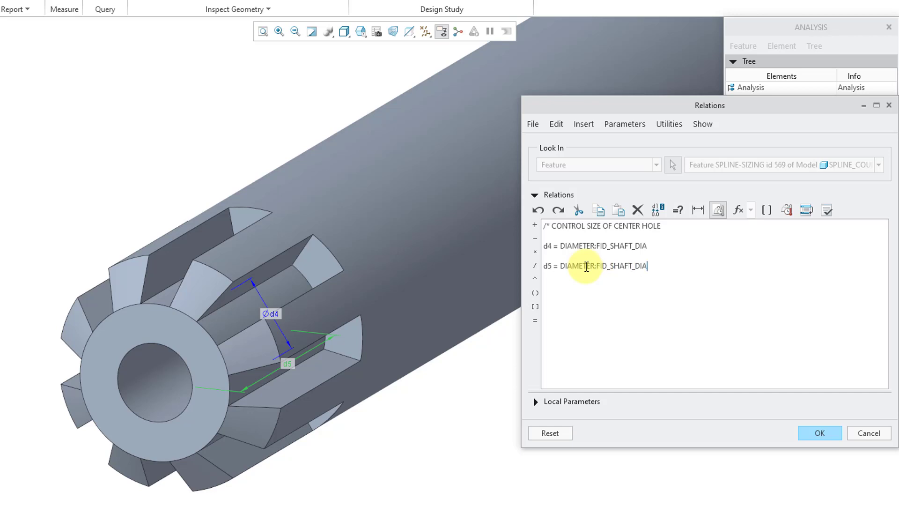
# Step: Add the comment "/* CONTROL CHAMFER DIMENSION" below the d5 relation
pyautogui.press('Return')
pyautogui.press('Return')
pyautogui.write('/* CONTROL CHAMFER DIMENSIO')
pyautogui.write('N')
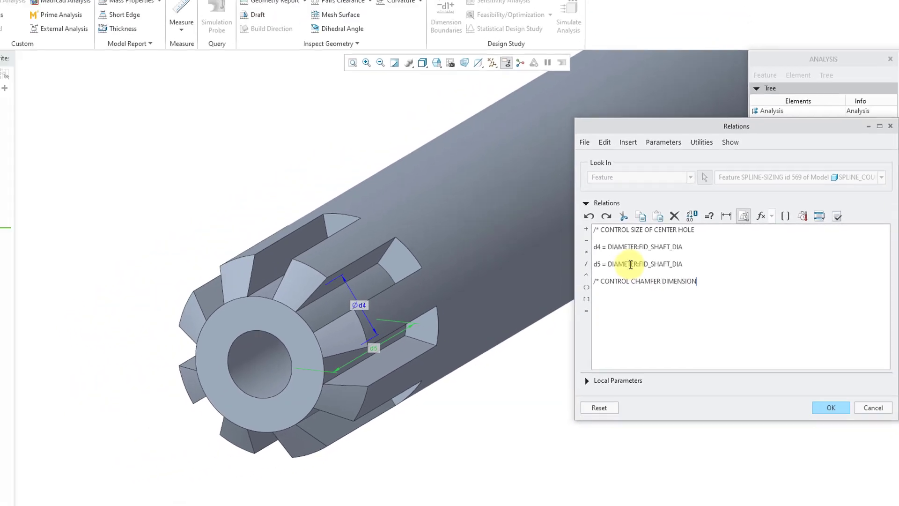
pyautogui.press('Return')
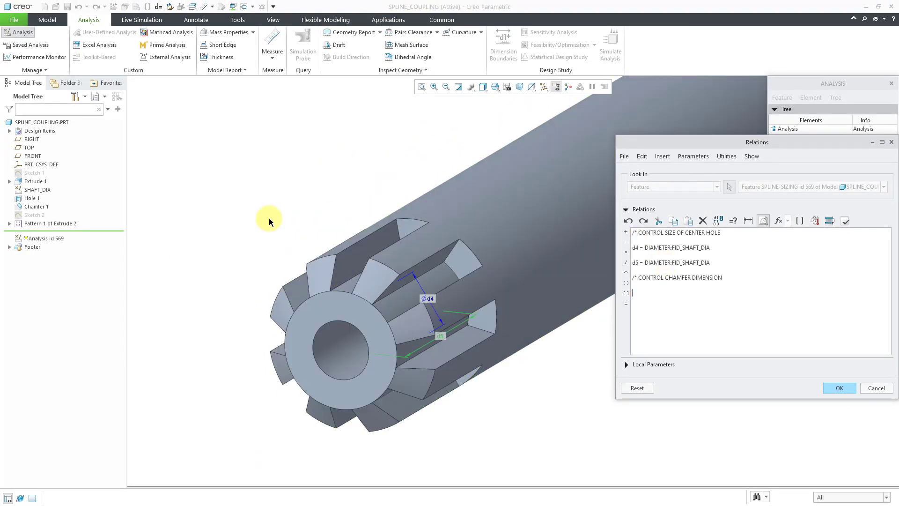
# Step: Add the relation d6 = DIAMETER:FID_SHAFT_DIA / 6 for the dimension of Chamfer 1
pyautogui.click(35, 207)
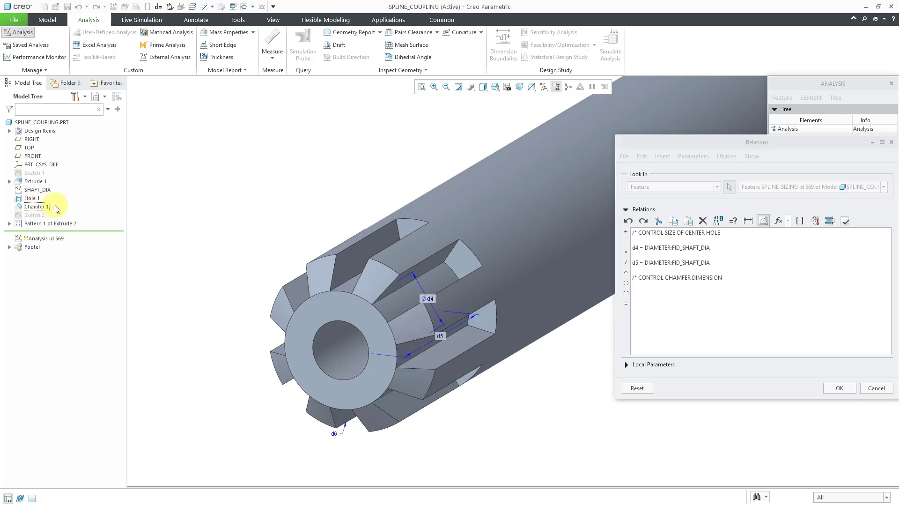
pyautogui.click(334, 439)
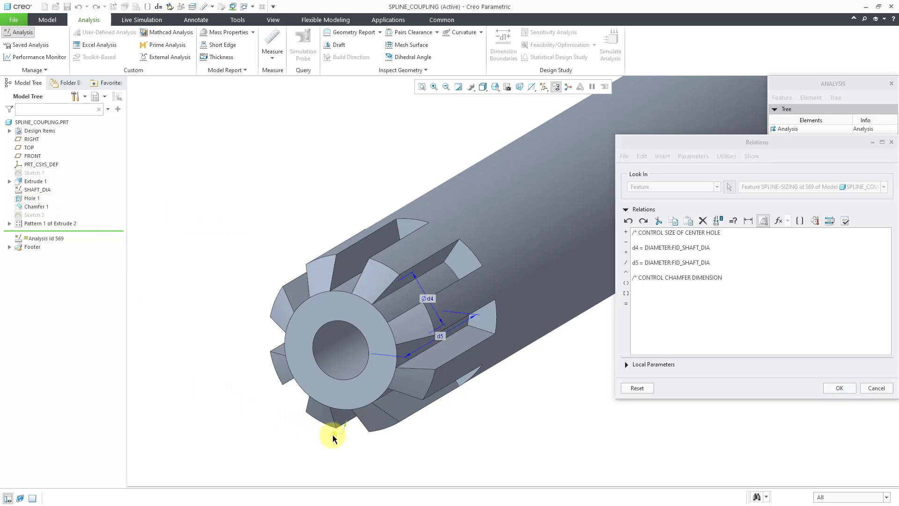
pyautogui.click(658, 294)
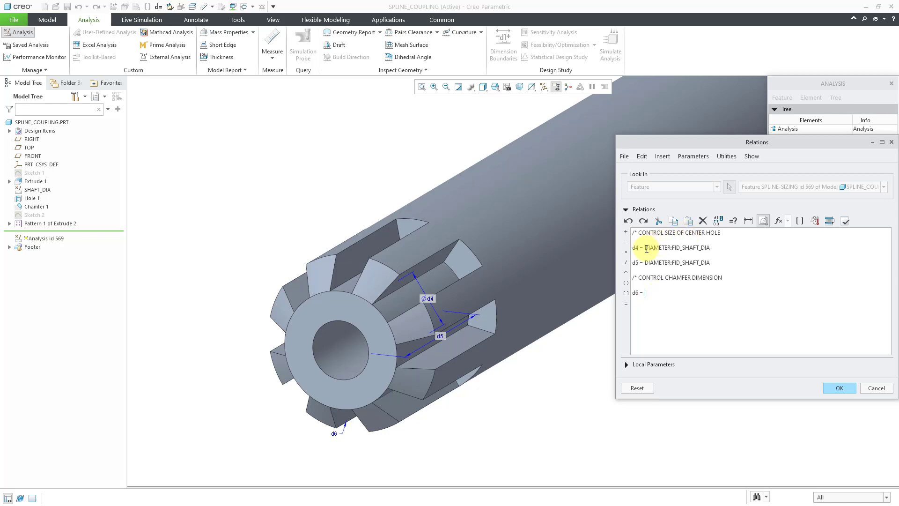
pyautogui.moveTo(646, 248); pyautogui.dragTo(718, 250)
pyautogui.hotkey('ctrl', 'c')
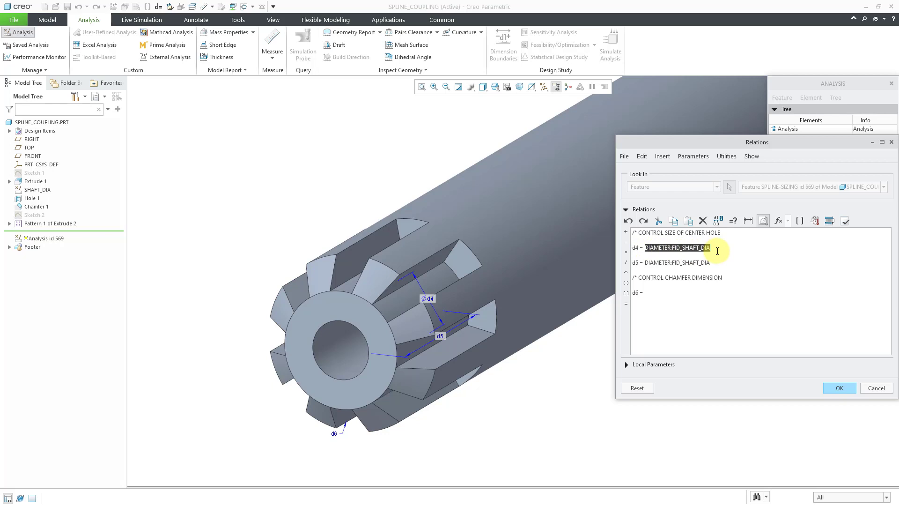
pyautogui.click(665, 293)
pyautogui.hotkey('ctrl', 'v')
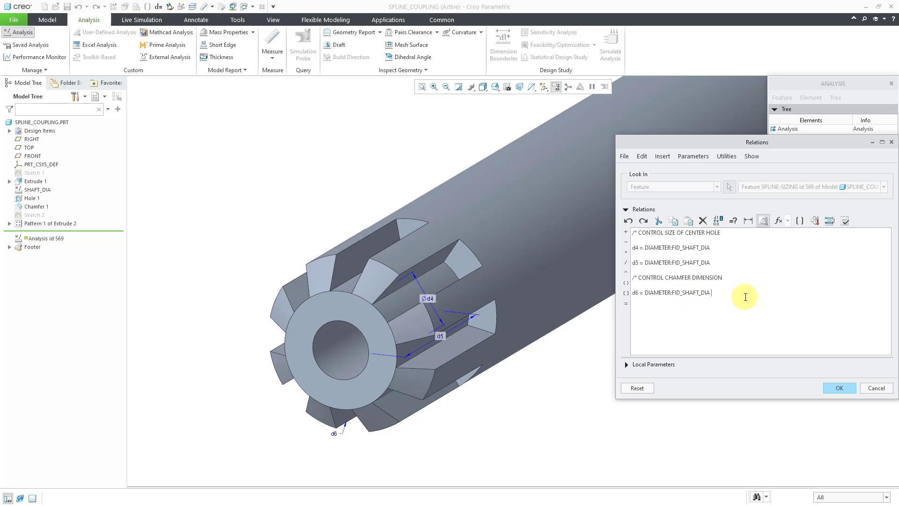
pyautogui.write('/ 6')
# Step: Extend the center hole diameter relation to d4 = DIAMETER:FID_SHAFT_DIA / 3
pyautogui.click(756, 248)
pyautogui.write('/ 3')
pyautogui.click(747, 291)
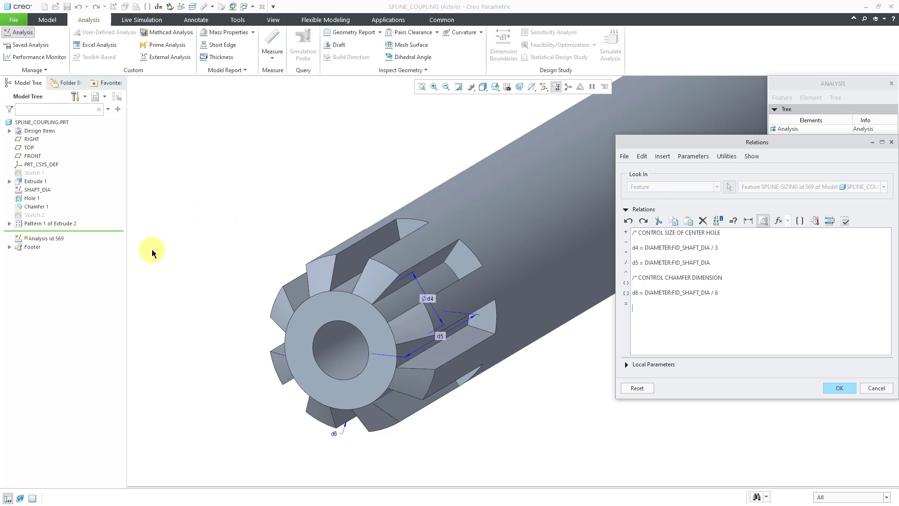
# Step: Add the comment "/* CONTROL SPLINE CUT LENGTH" and the relation d8 = DIAMETER:FID_SHAFT_DIA for the length of the first patterned Extrude 2 cut
pyautogui.click(10, 224)
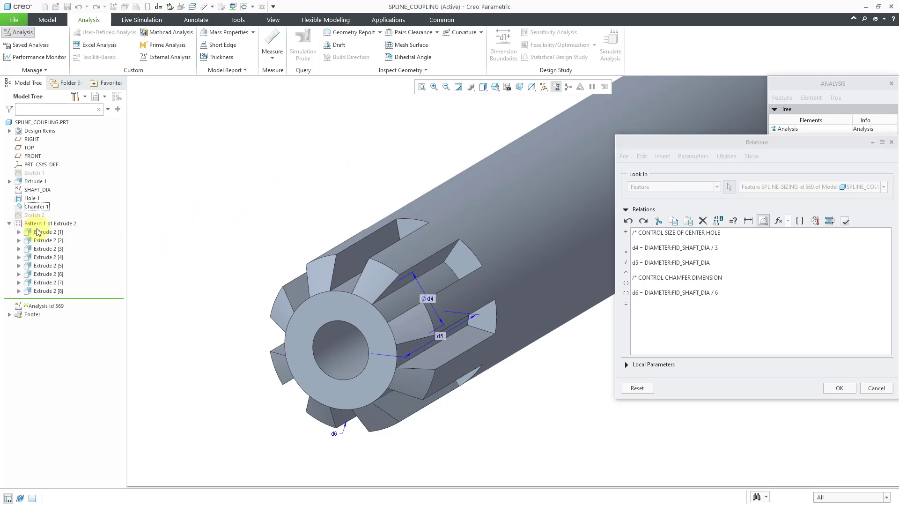
pyautogui.click(55, 233)
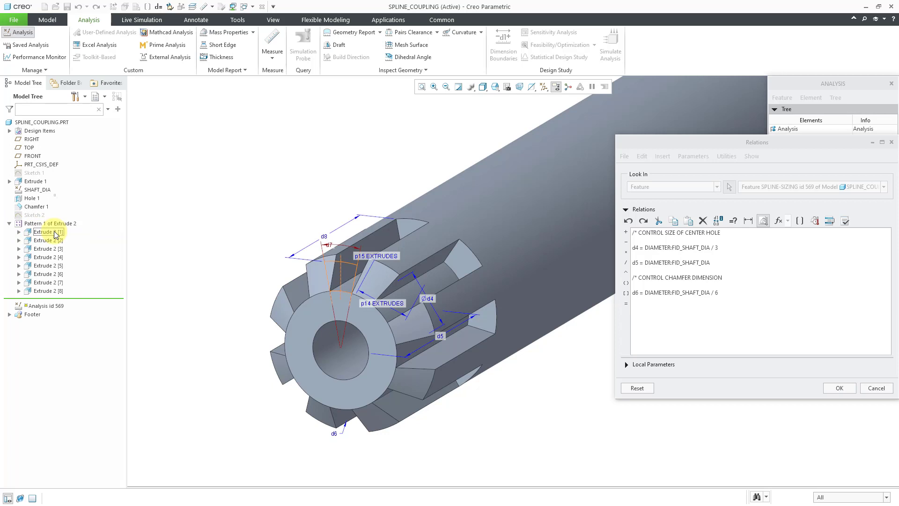
pyautogui.click(325, 239)
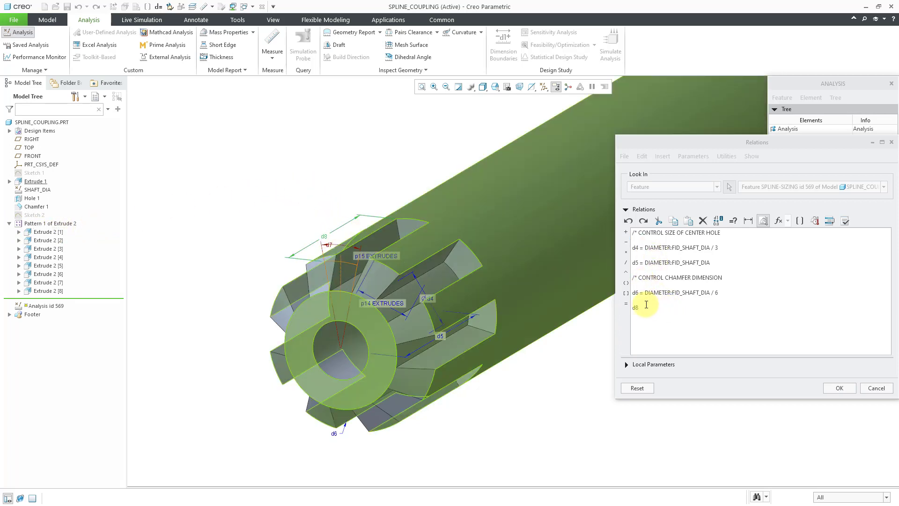
pyautogui.press('Return')
pyautogui.press('Return')
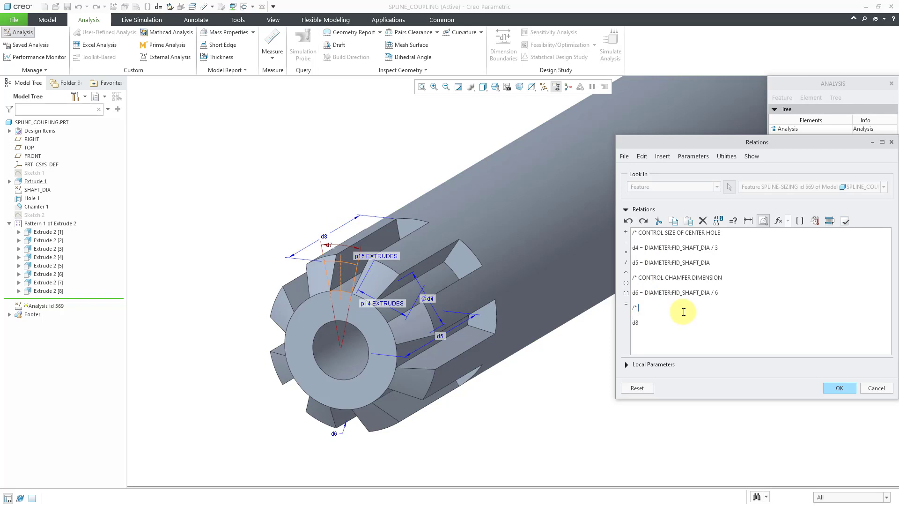
pyautogui.write('/* CONTROL S')
pyautogui.write('PLINE')
pyautogui.write('-CUT LENGT')
pyautogui.write(' =')
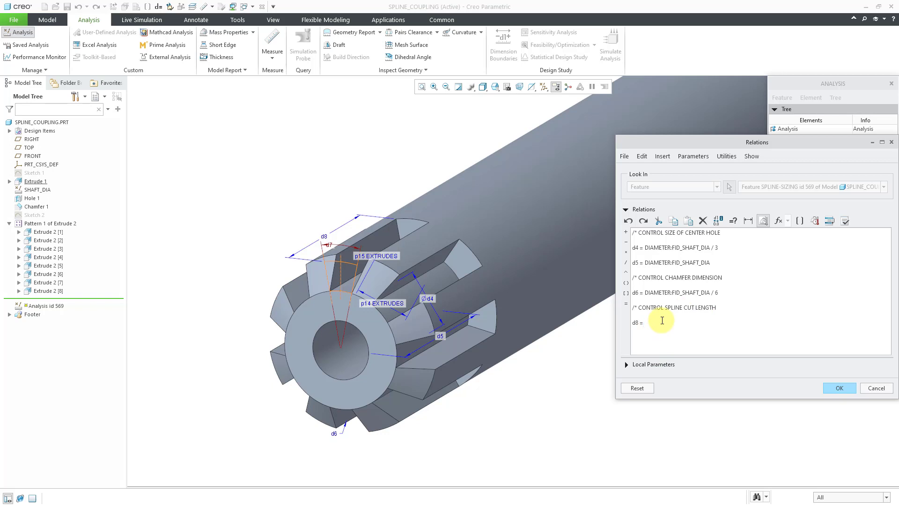
pyautogui.hotkey('ctrl', 'v')
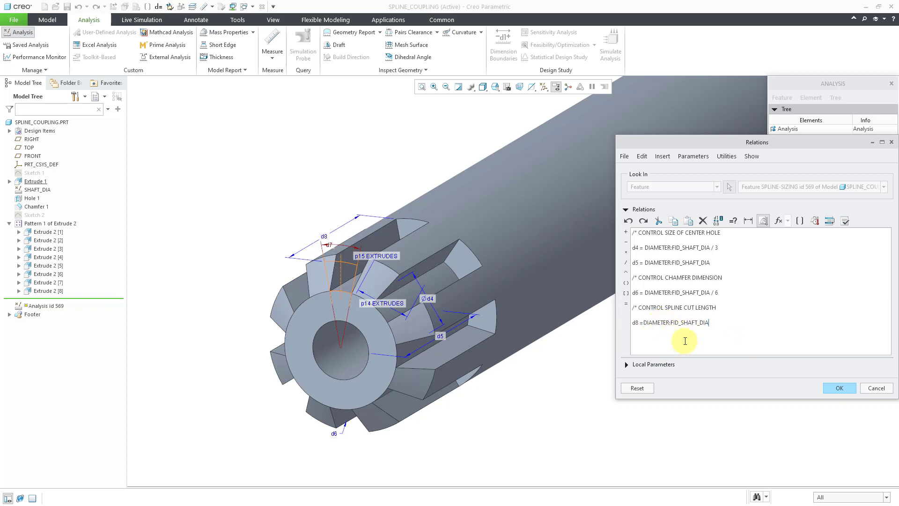
# Step: Verify the relations, accept them and complete the SPLINE-SIZING analysis feature
pyautogui.click(844, 220)
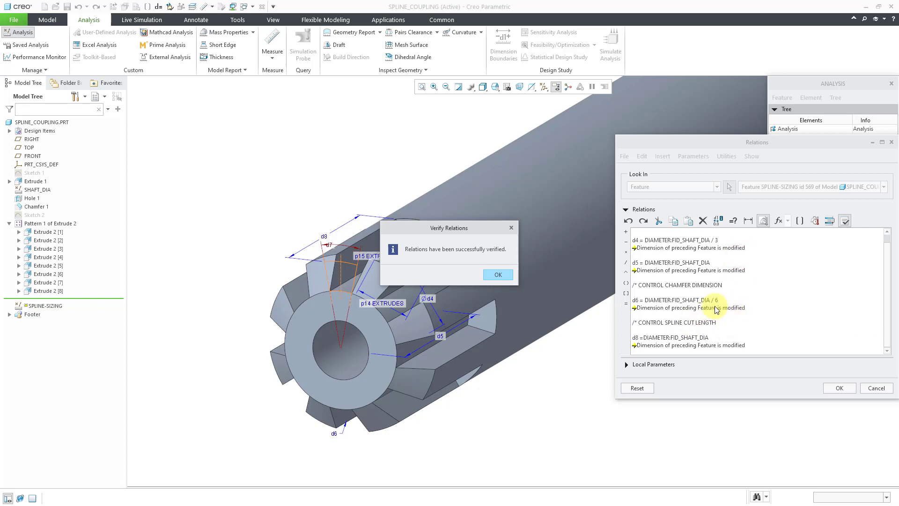
pyautogui.click(497, 275)
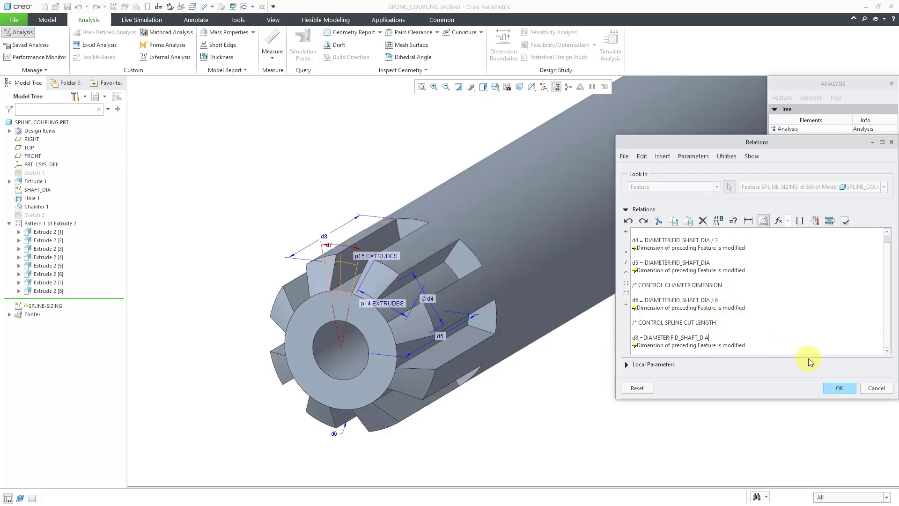
pyautogui.click(840, 386)
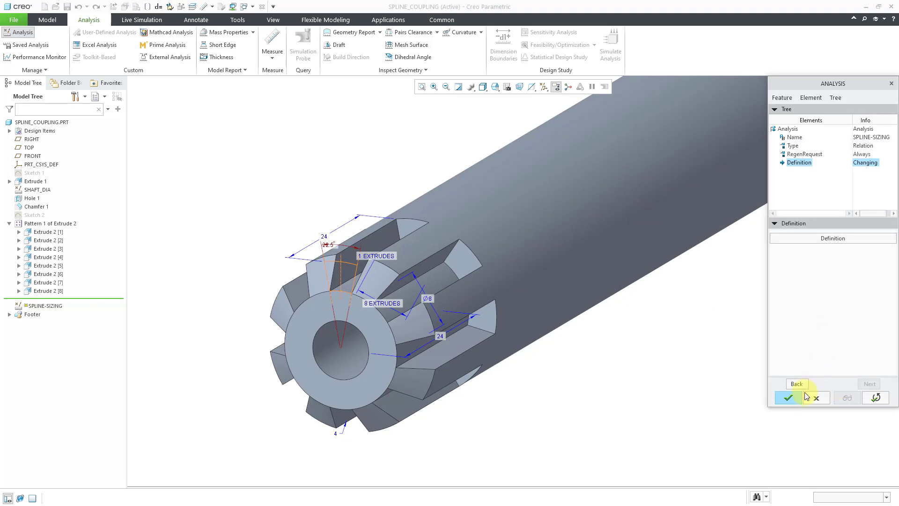
pyautogui.click(788, 397)
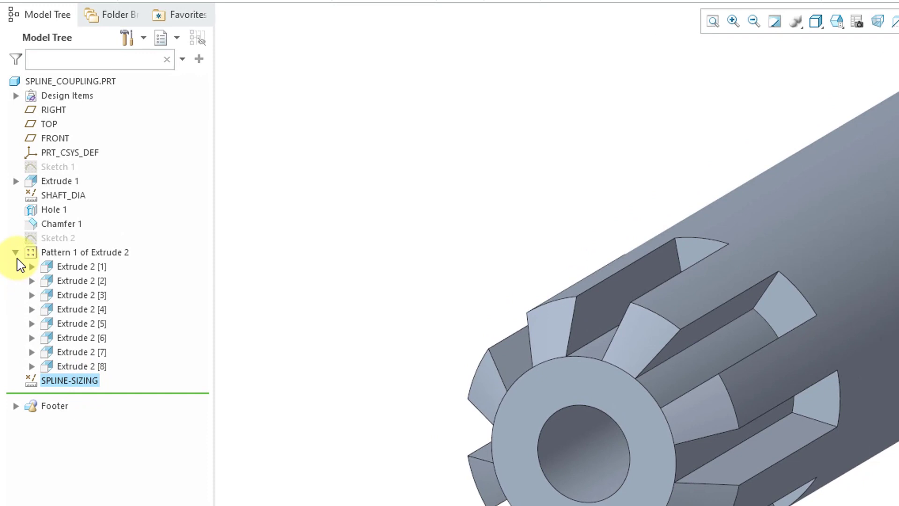
# Step: Collapse the Extrude 2 pattern and reorder the SPLINE-SIZING feature to come directly after SHAFT_DIA, before Hole 1
pyautogui.click(16, 252)
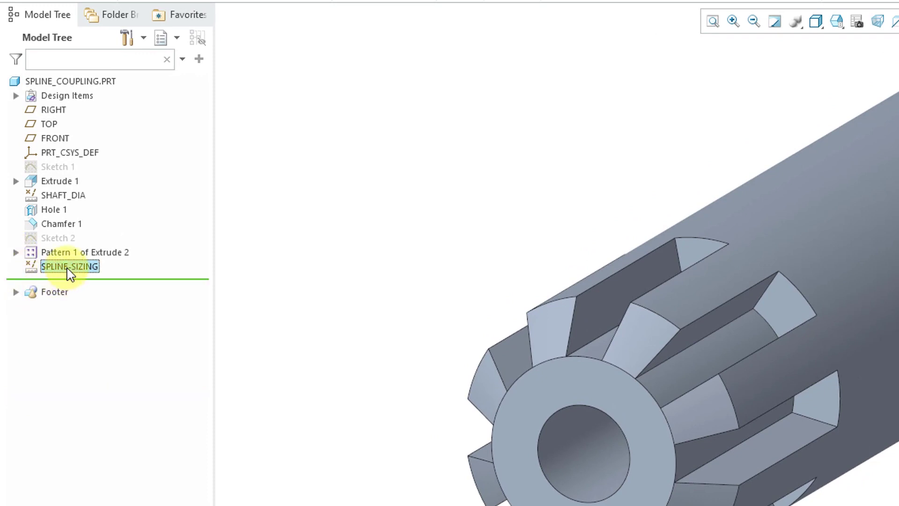
pyautogui.moveTo(68, 269); pyautogui.dragTo(71, 210)
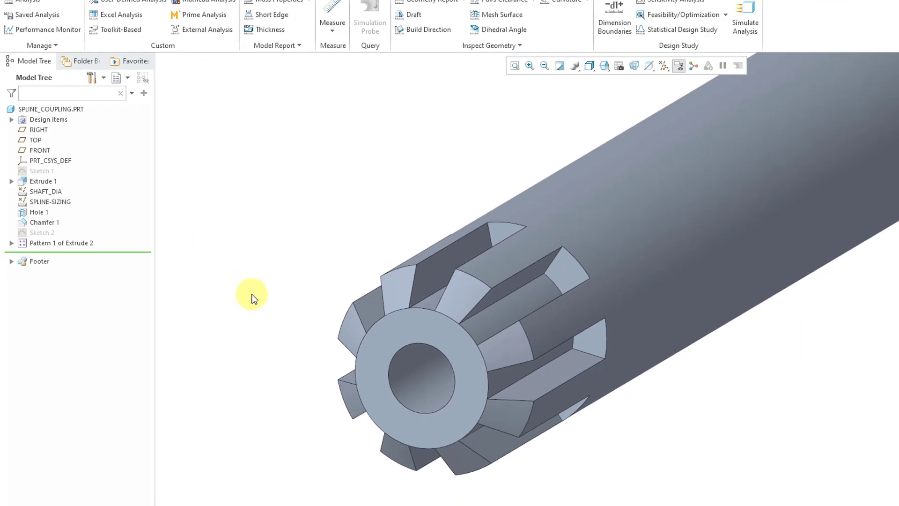
pyautogui.scroll(-3, 281, 352)
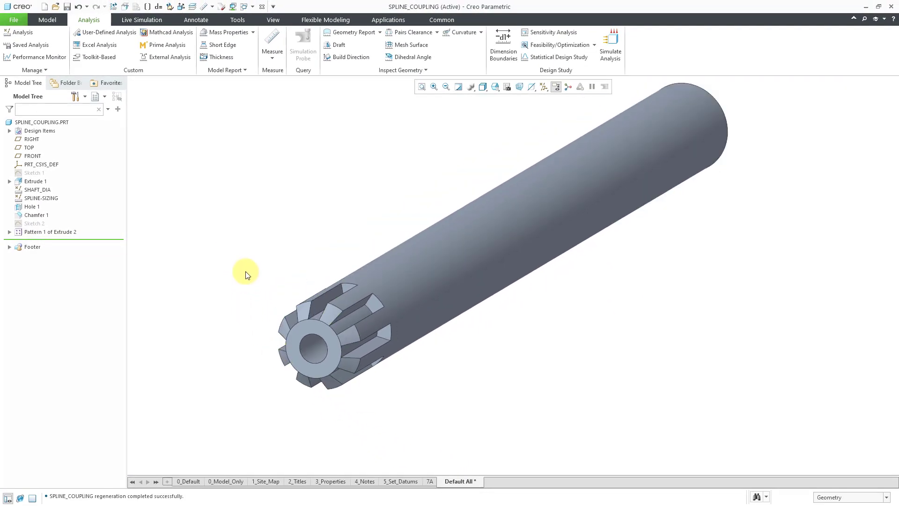
pyautogui.keyDown('shift'); pyautogui.moveTo(265, 261); pyautogui.dragTo(260, 279, button='middle'); pyautogui.keyUp('shift')
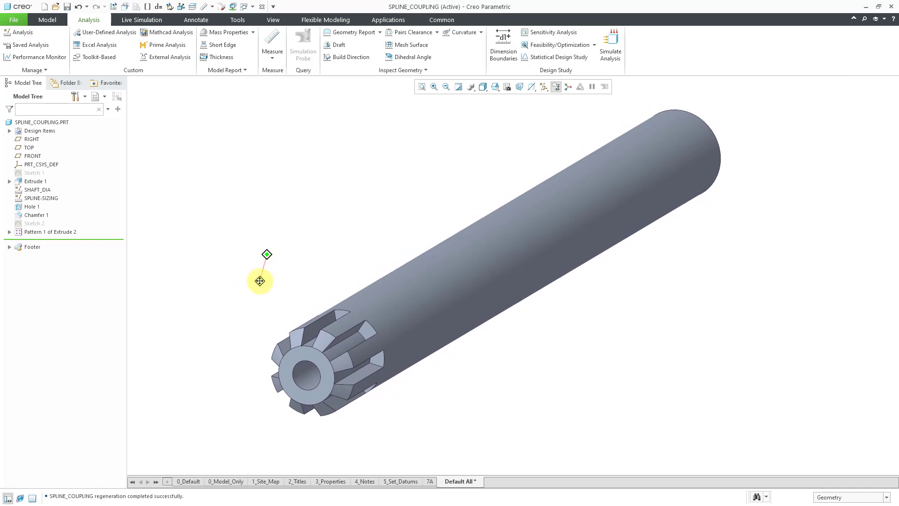
# Step: Open the dimensions of Sketch 1 for editing and set the shaft diameter to 50
pyautogui.click(40, 173)
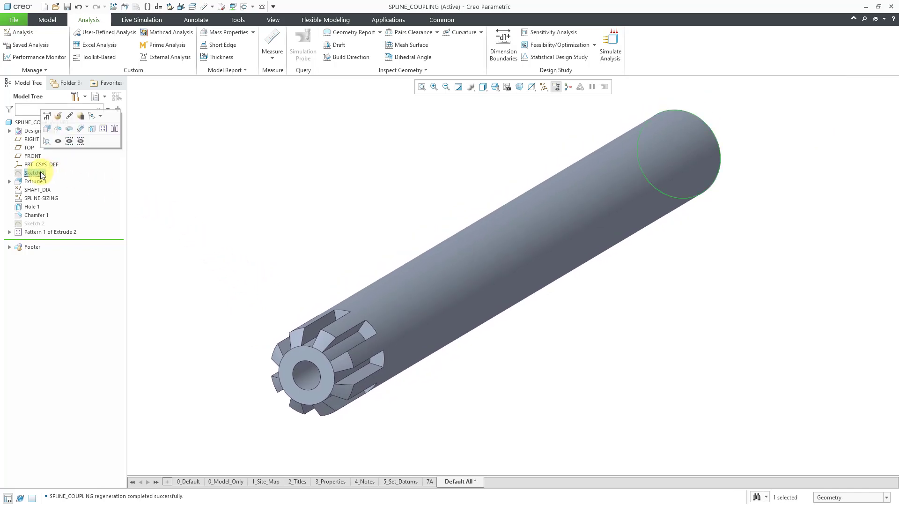
pyautogui.click(47, 117)
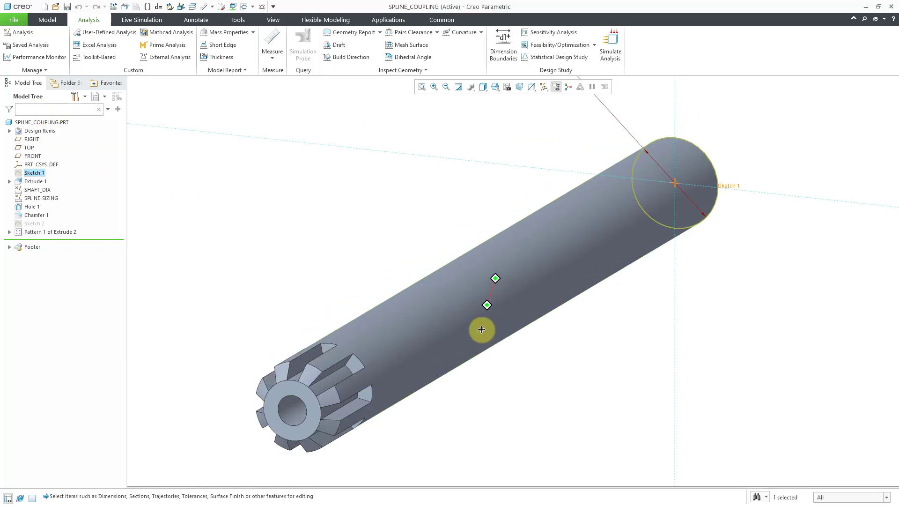
pyautogui.scroll(2, 473, 356)
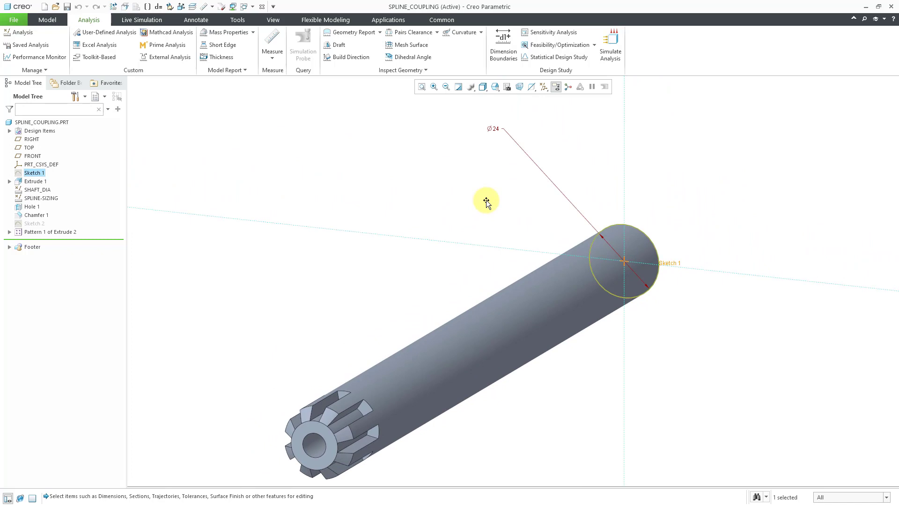
pyautogui.click(500, 129)
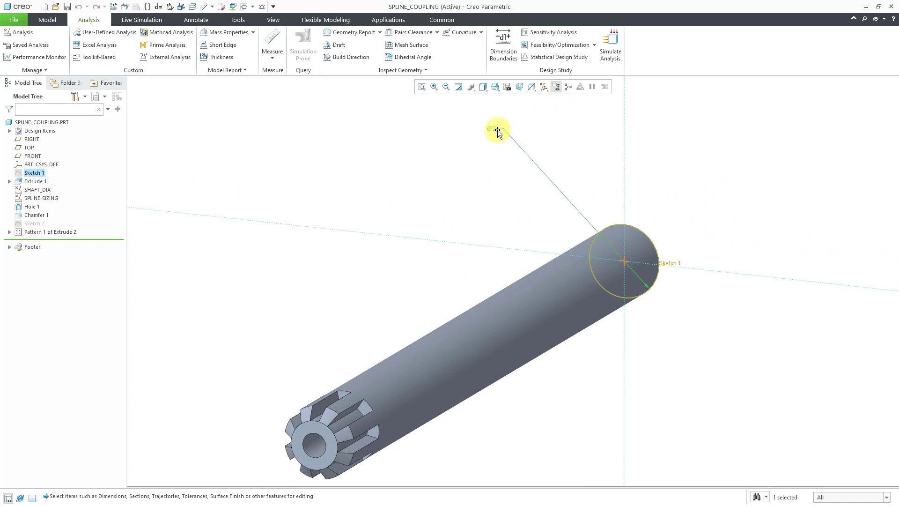
pyautogui.doubleClick(498, 131)
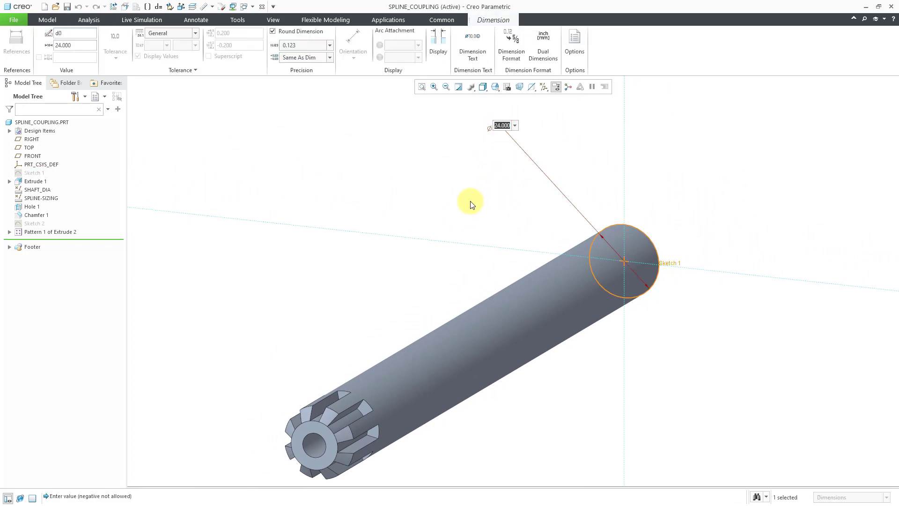
pyautogui.write('50')
pyautogui.press('Return')
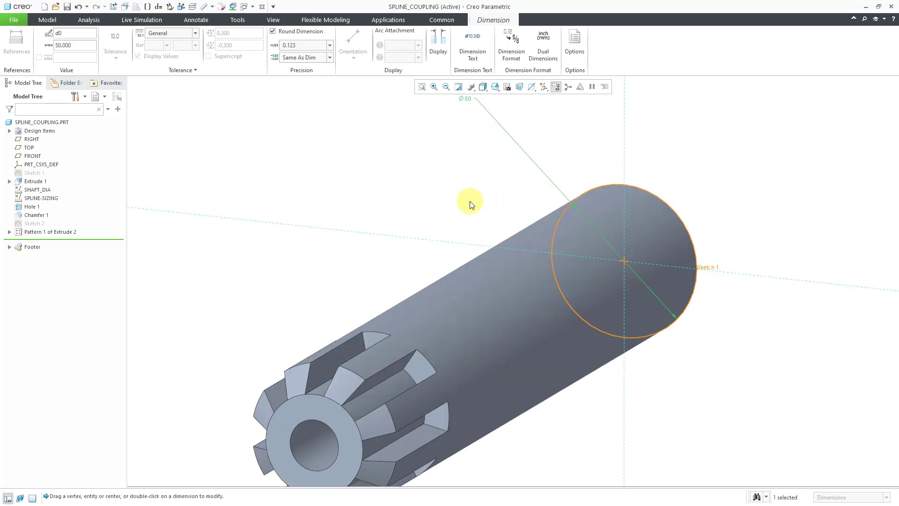
# Step: Set the Sketch 1 shaft diameter to 100 to test how the spline features scale
pyautogui.scroll(-2, 580, 198)
pyautogui.moveTo(480, 253); pyautogui.dragTo(457, 253, button='middle')
pyautogui.moveTo(586, 136); pyautogui.dragTo(595, 131)
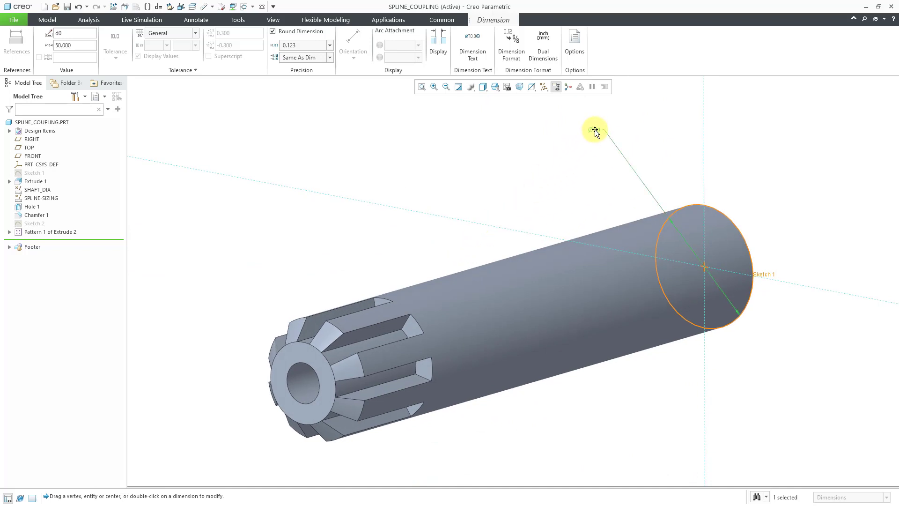
pyautogui.doubleClick(595, 129)
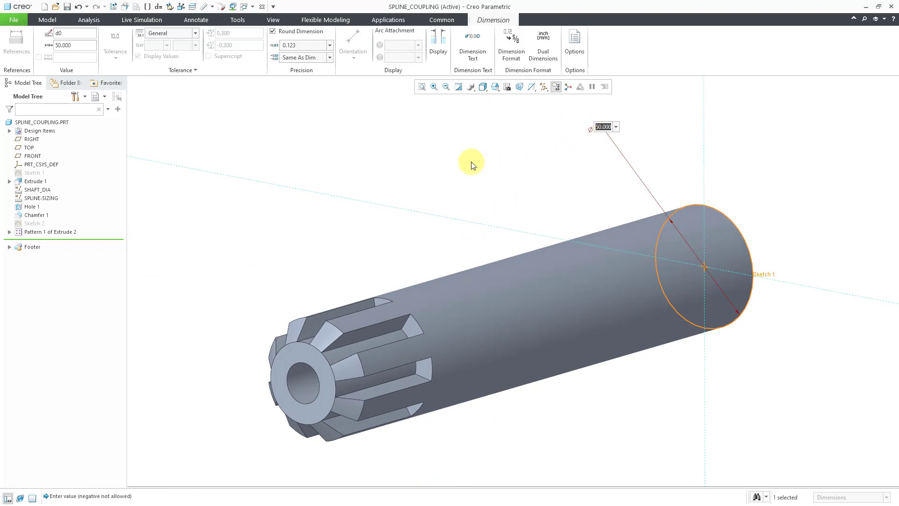
pyautogui.write('100')
pyautogui.press('Return')
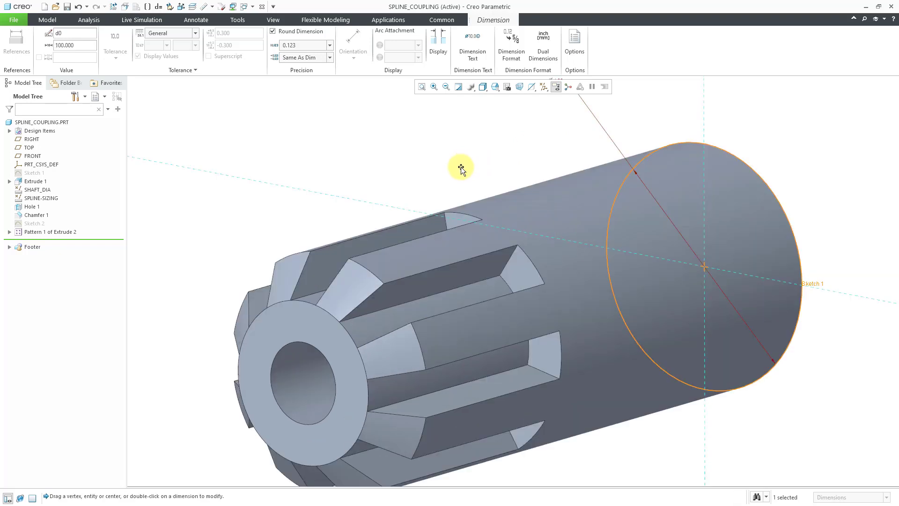
# Step: Set the Sketch 1 shaft diameter to 12 and finish editing the dimension
pyautogui.scroll(-1, 477, 193)
pyautogui.moveTo(445, 223)
pyautogui.mouseDown(button='middle')
pyautogui.moveTo(495, 221)
pyautogui.moveTo(431, 222)
pyautogui.mouseUp(button='middle')
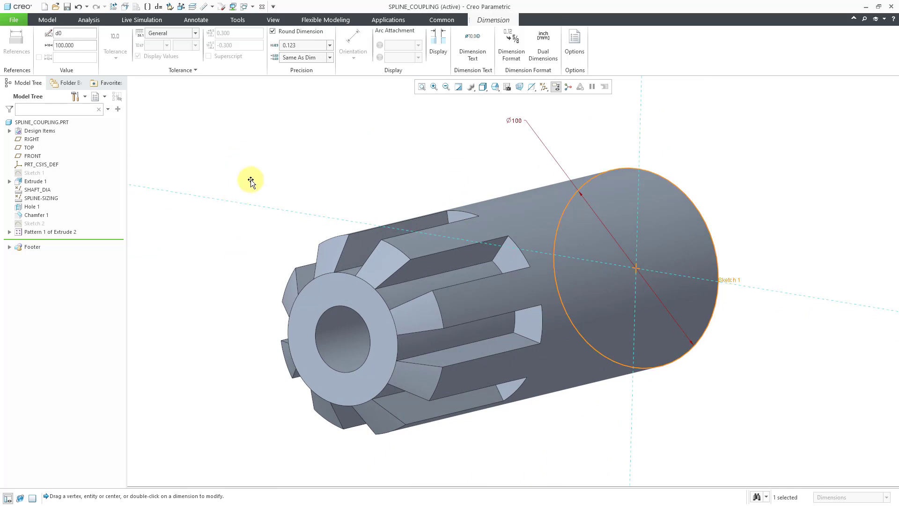
pyautogui.doubleClick(515, 122)
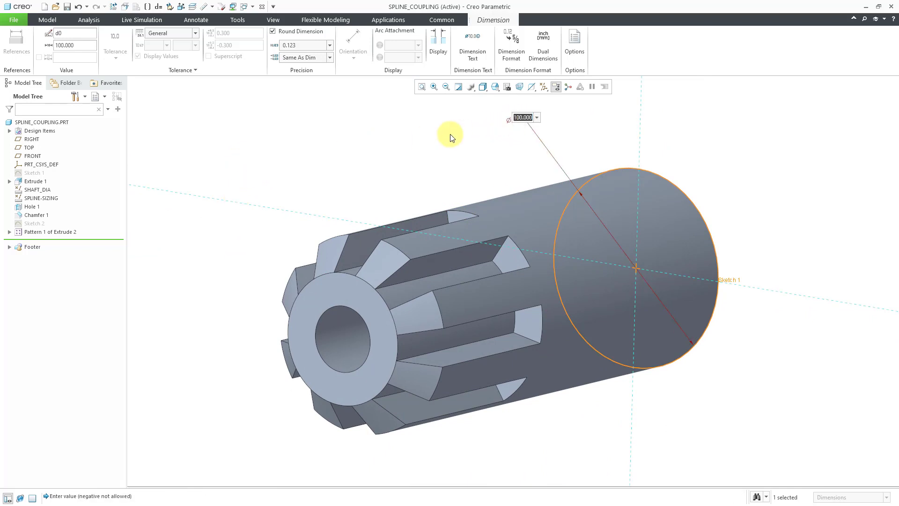
pyautogui.write('12')
pyautogui.press('Return')
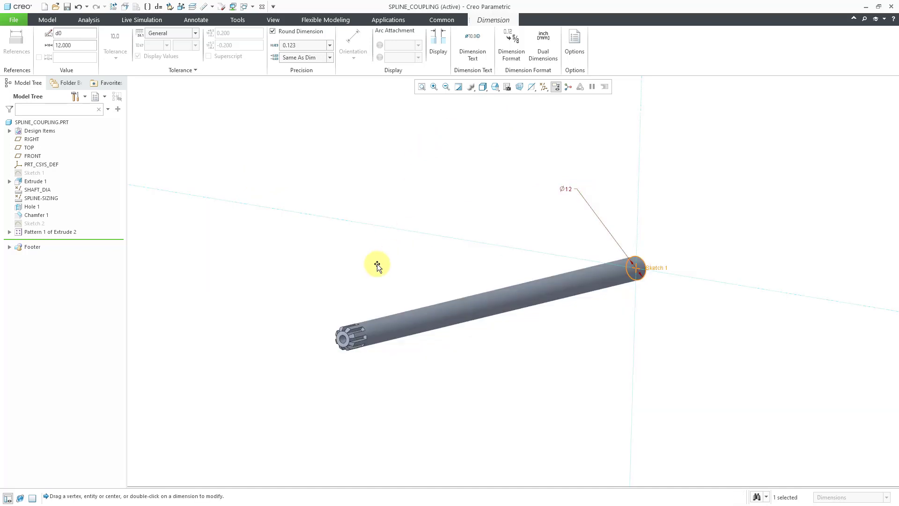
pyautogui.click(351, 282)
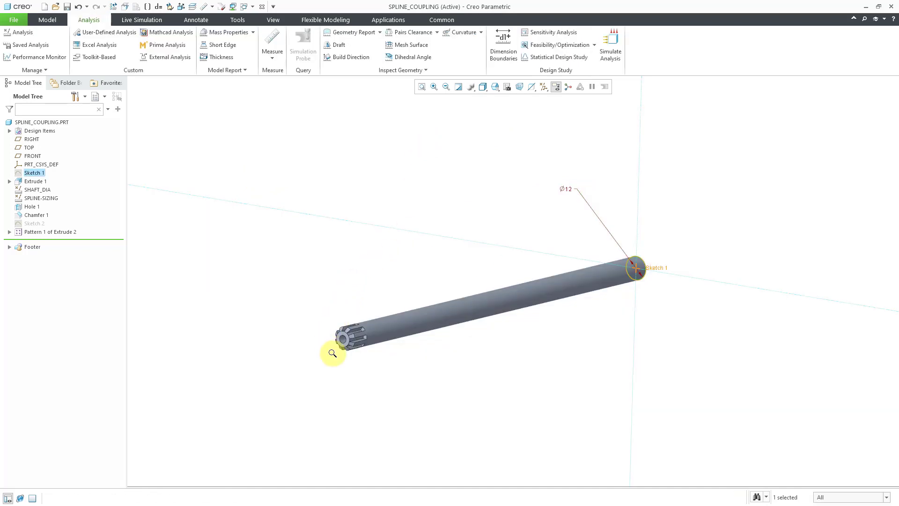
# Step: Regenerate the SPLINE_COUPLING model with the SPLINE-SIZING feature selected, and clear the selection
pyautogui.keyDown('ctrl'); pyautogui.moveTo(327, 340); pyautogui.dragTo(357, 473, button='middle'); pyautogui.keyUp('ctrl')
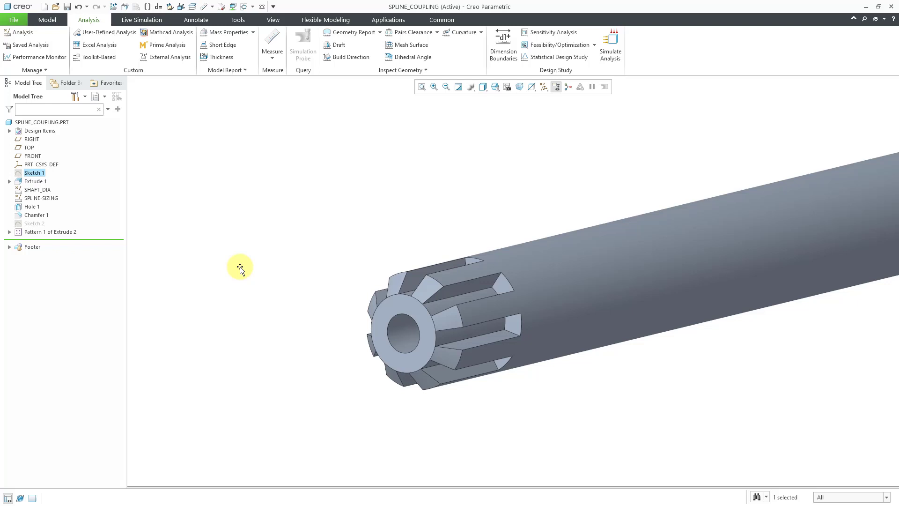
pyautogui.click(42, 198)
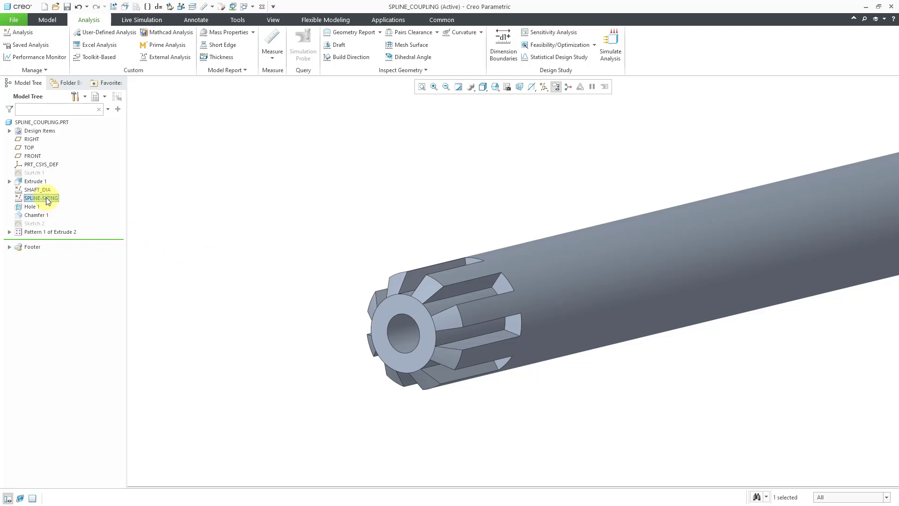
pyautogui.hotkey('ctrl', 'g')
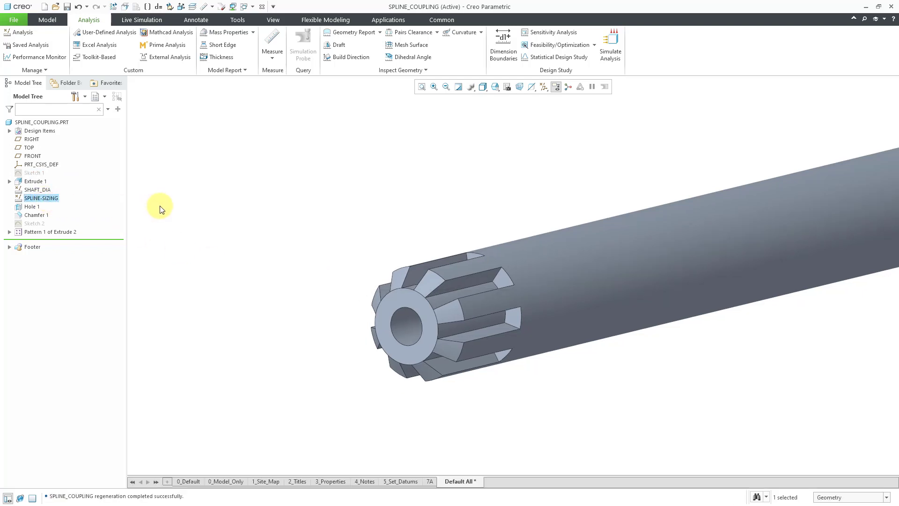
pyautogui.click(200, 190)
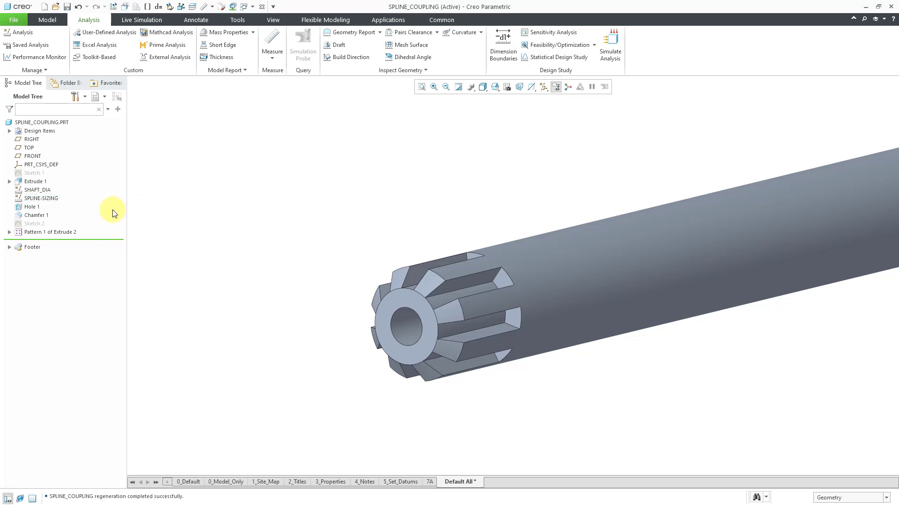